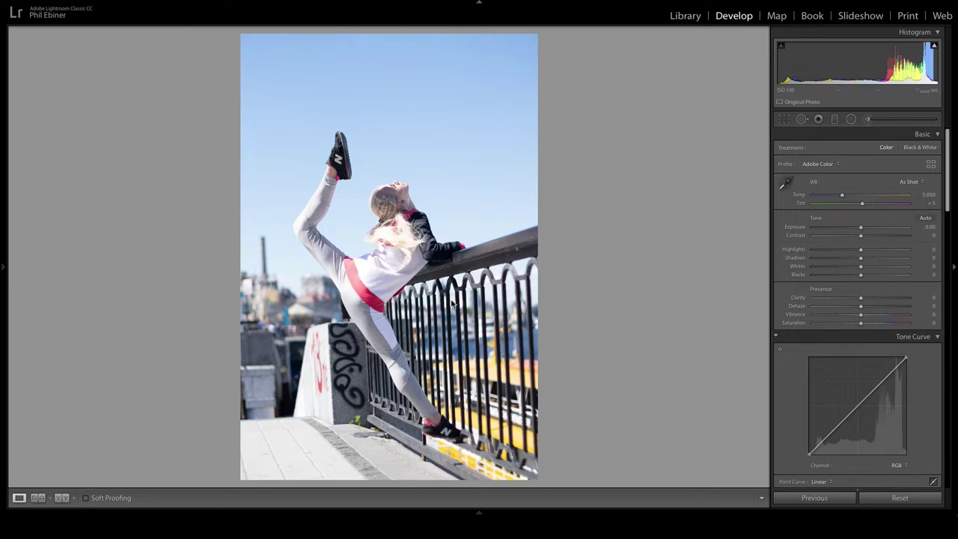
Straighten the photo with the crop tool by rotating it 1.62 degrees, keeping the original aspect ratio.
left_click(783, 120)
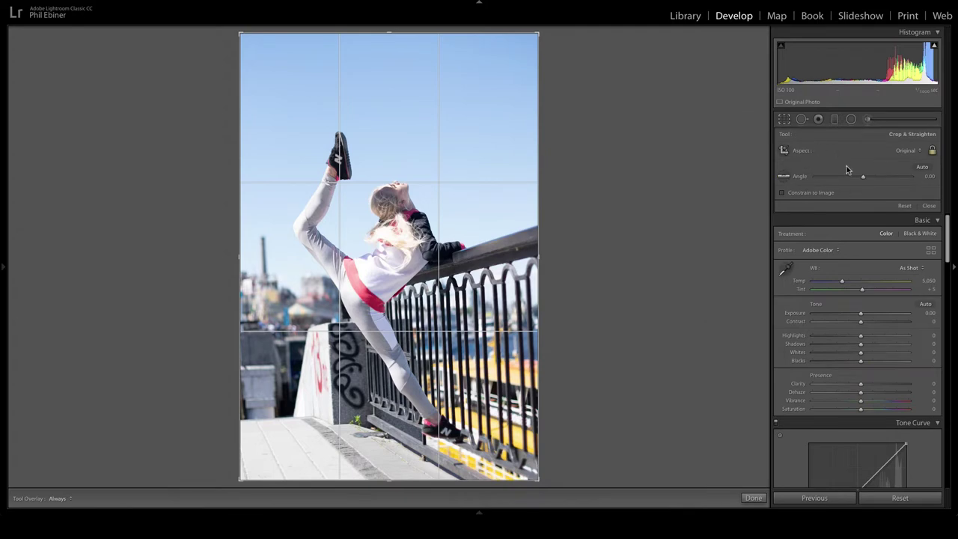
left_click_drag(864, 178, 864, 178)
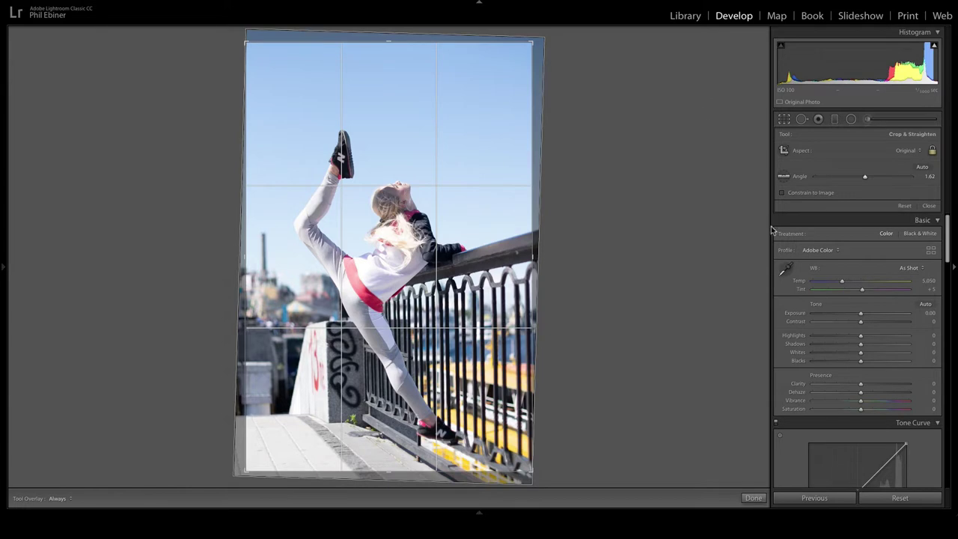
key("Return")
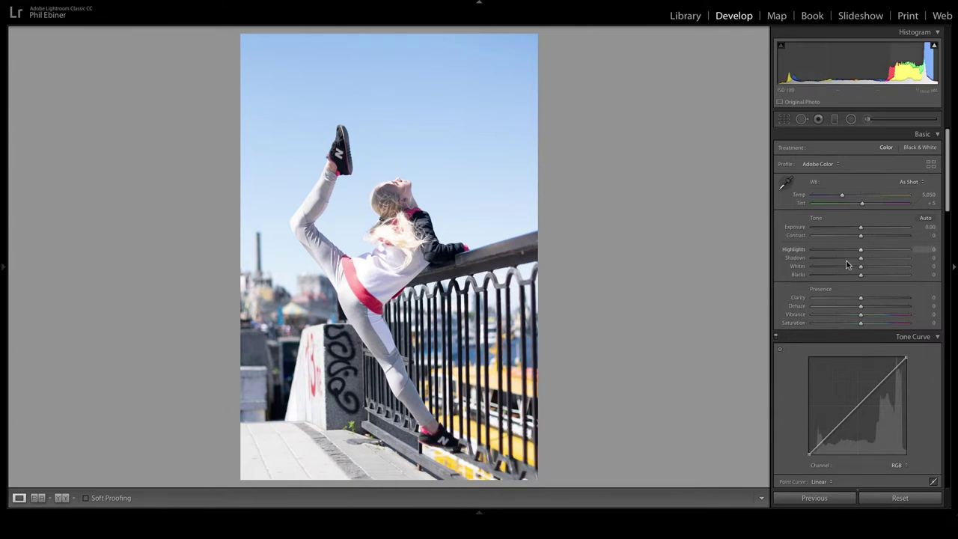
Set Highlights to −80, Shadows to +31, Whites to −100 and Blacks to −27, and warm the temperature to 5,518.
mouse_move(860, 267)
left_mouse_down()
mouse_move(791, 268)
mouse_move(845, 267)
mouse_move(811, 262)
mouse_move(836, 249)
mouse_move(808, 248)
mouse_move(866, 259)
mouse_move(825, 259)
mouse_move(877, 258)
left_mouse_up()
key("z")
left_click(627, 195)
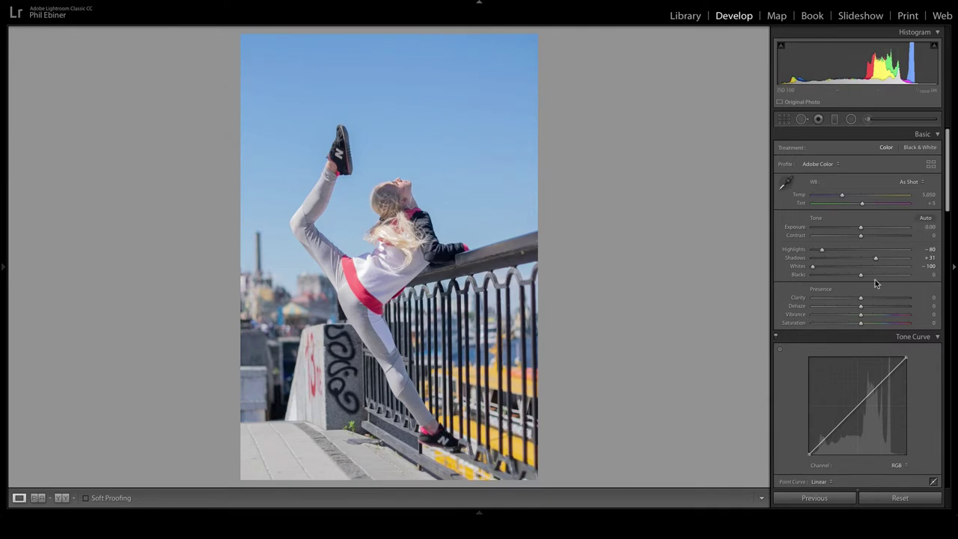
mouse_move(860, 277)
left_mouse_down()
mouse_move(836, 276)
mouse_move(847, 277)
left_mouse_up()
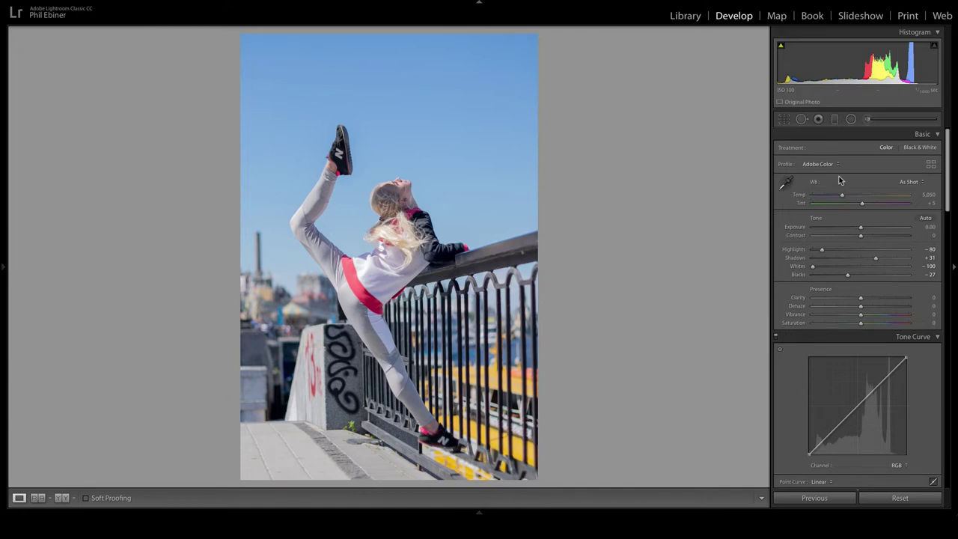
left_click(842, 196)
left_click_drag(844, 198, 849, 200)
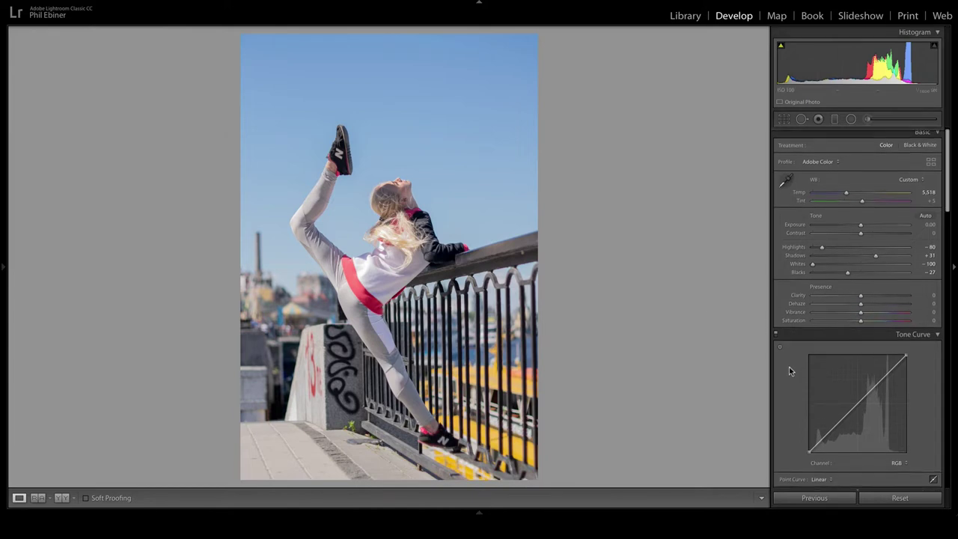
Use targeted saturation adjustment on the sky and red waistband to set Blue +36, Aqua +8, Red +44 and Orange +4.
scroll(816, 329, "down", 1)
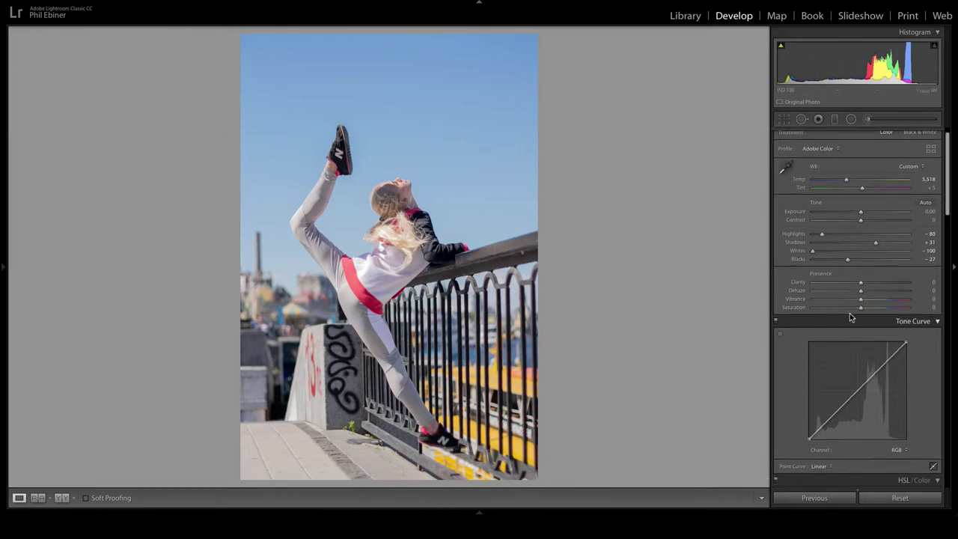
scroll(789, 295, "down", 2)
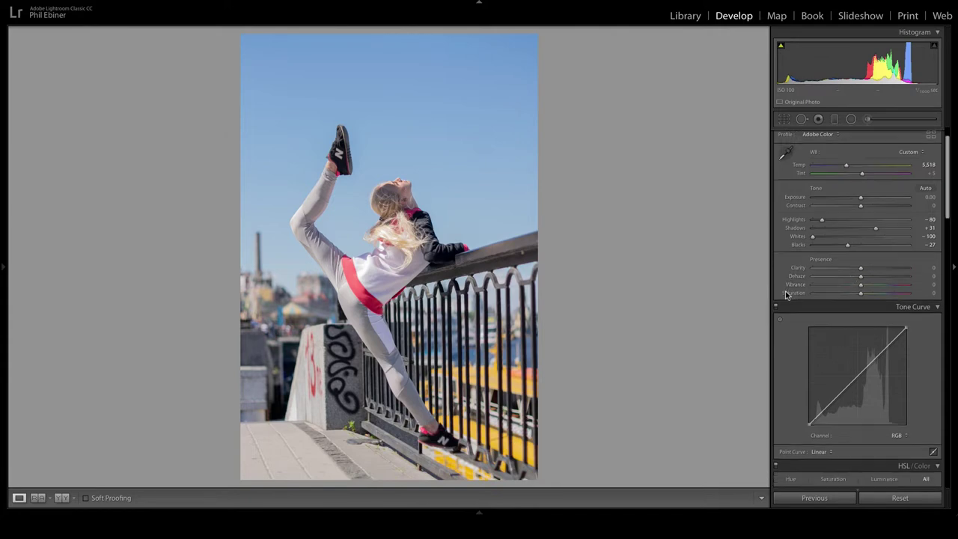
scroll(793, 300, "down", 5)
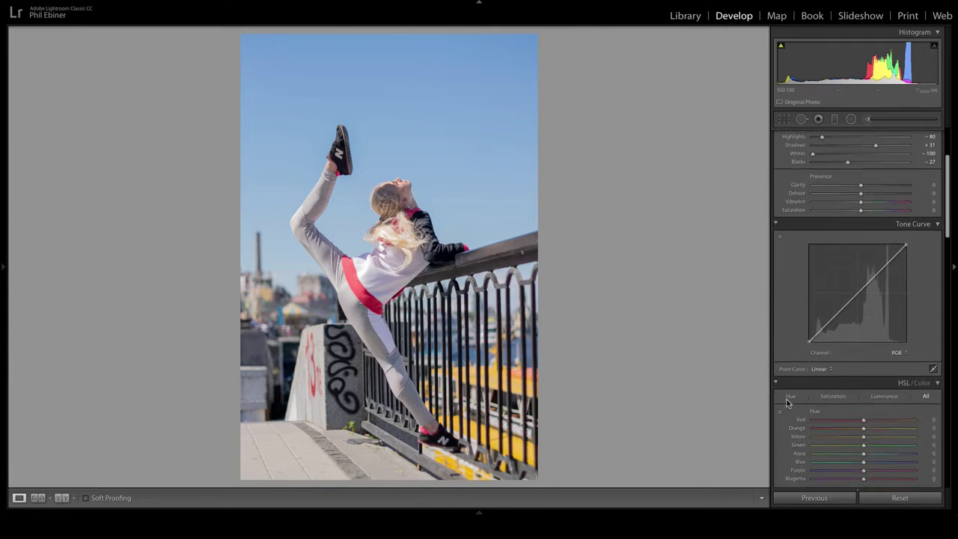
scroll(784, 400, "down", 5)
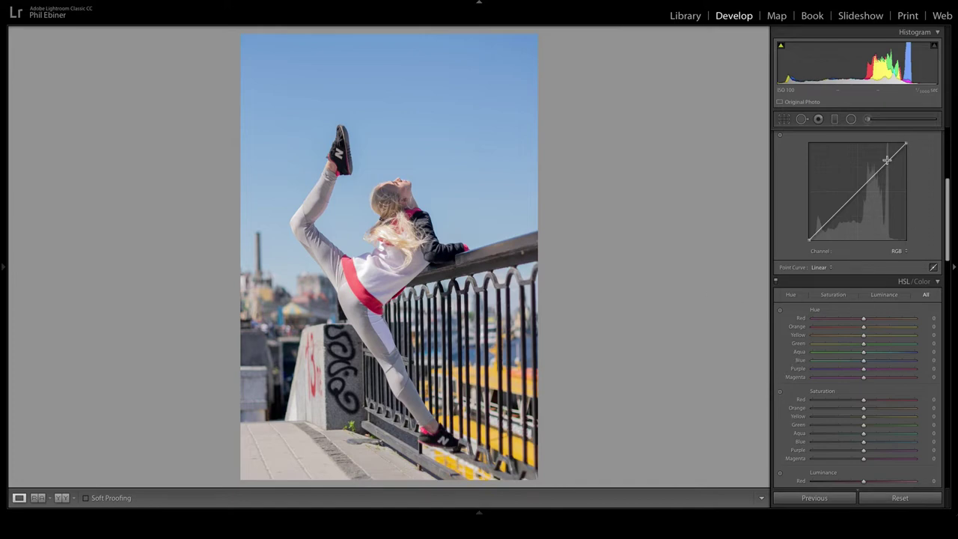
scroll(808, 283, "up", 2)
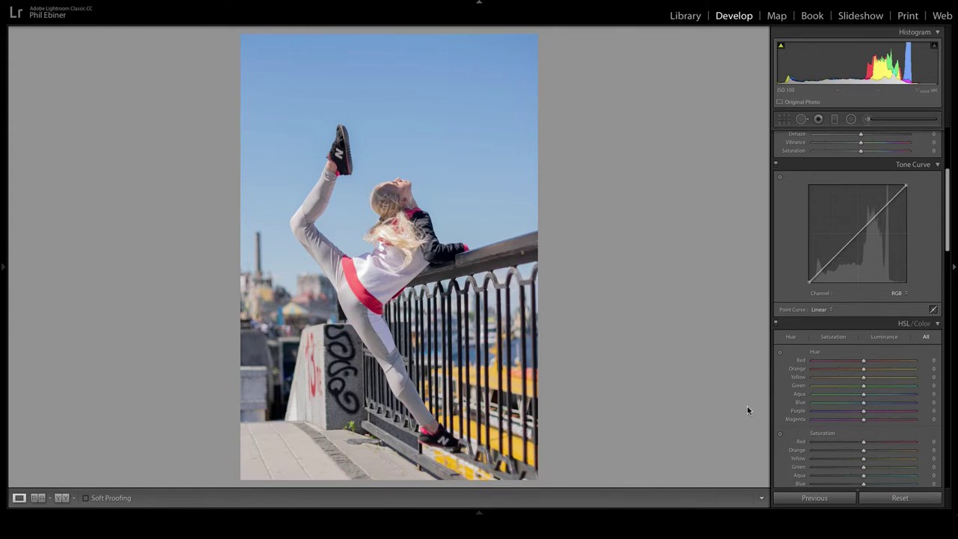
scroll(811, 330, "down", 3)
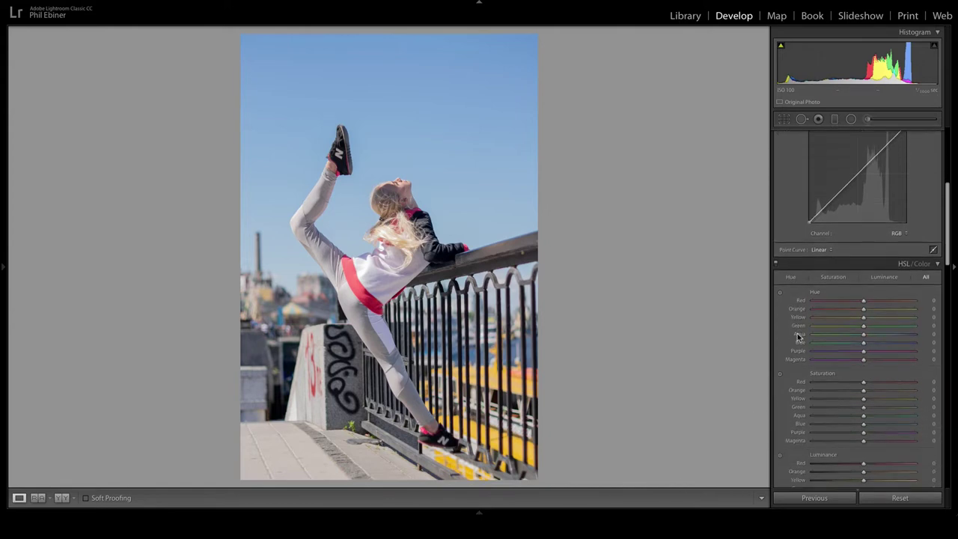
scroll(798, 336, "down", 1)
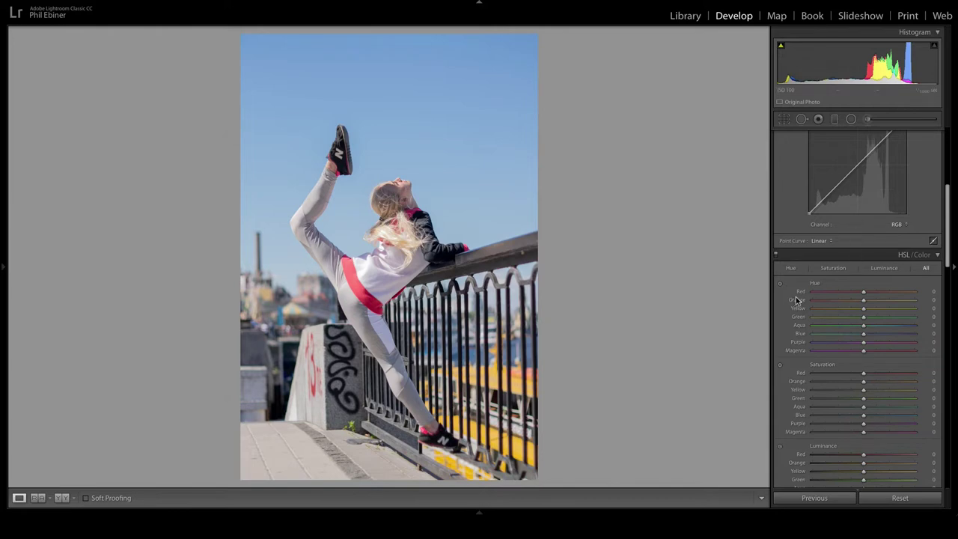
scroll(797, 299, "down", 1)
scroll(784, 287, "down", 1)
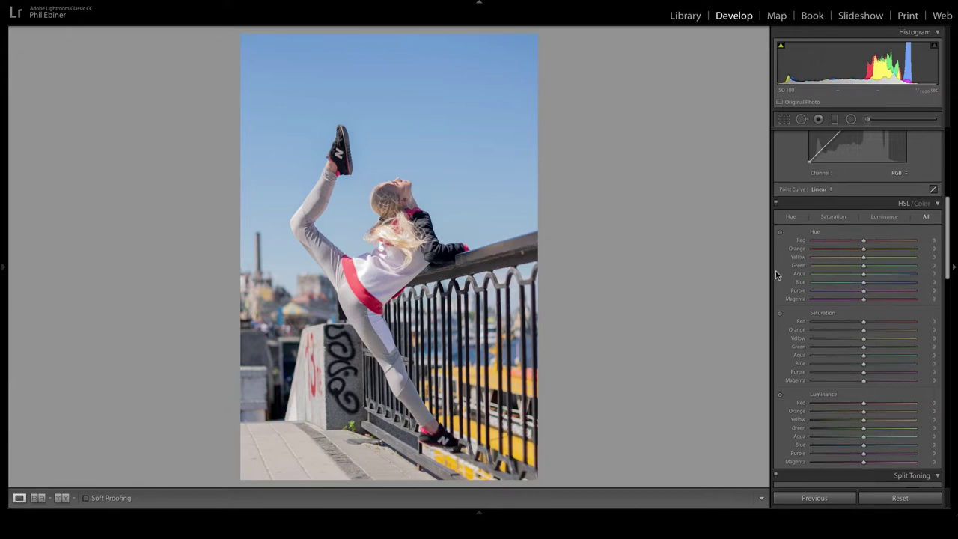
scroll(808, 278, "down", 3)
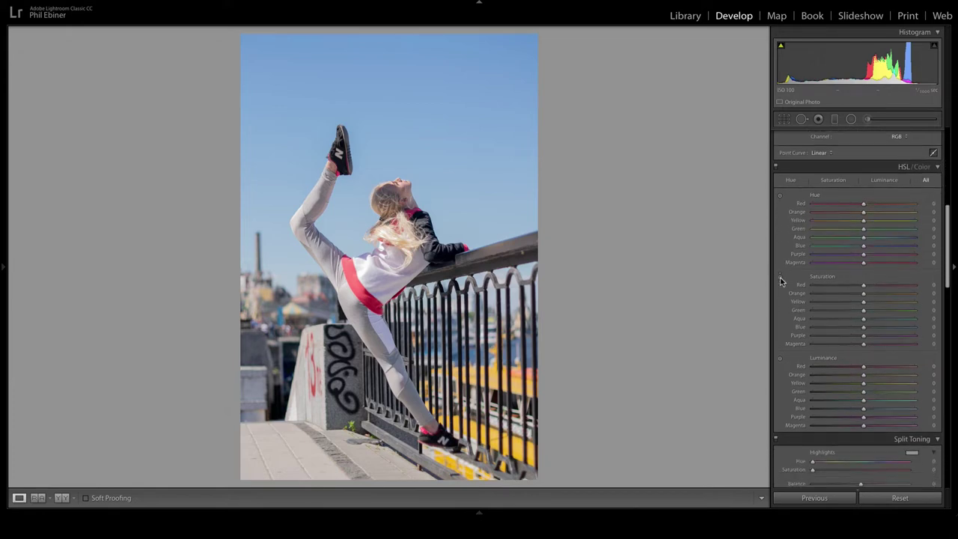
left_click(779, 277)
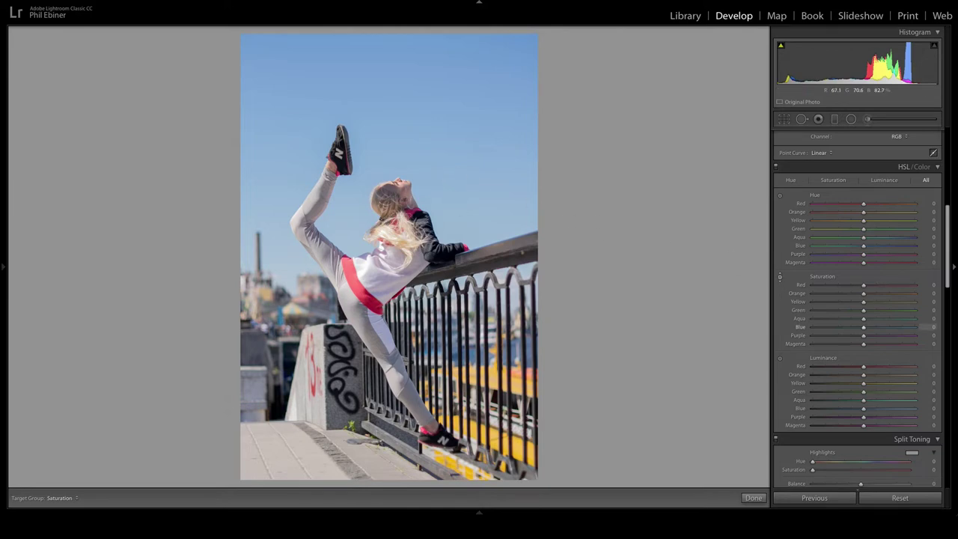
left_click_drag(340, 225, 450, 198)
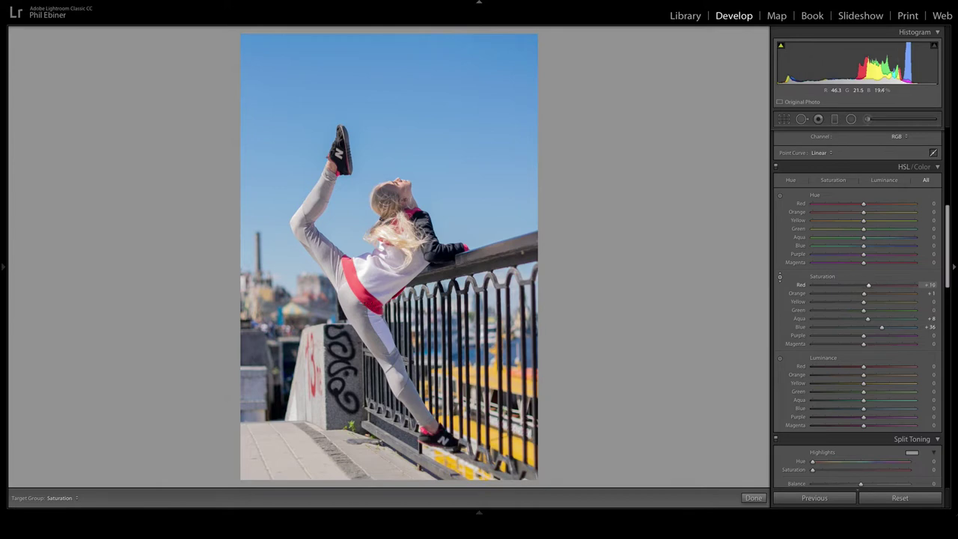
mouse_move(364, 298)
left_mouse_down()
mouse_move(363, 271)
mouse_move(373, 314)
left_mouse_up()
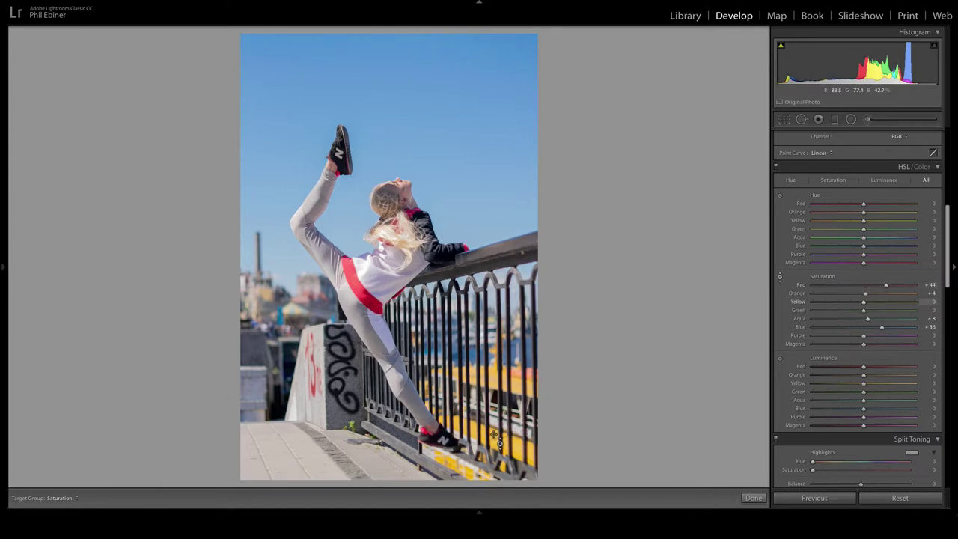
left_click_drag(493, 436, 494, 381)
left_click_drag(516, 446, 472, 468)
left_click_drag(471, 468, 445, 441)
key("super+z")
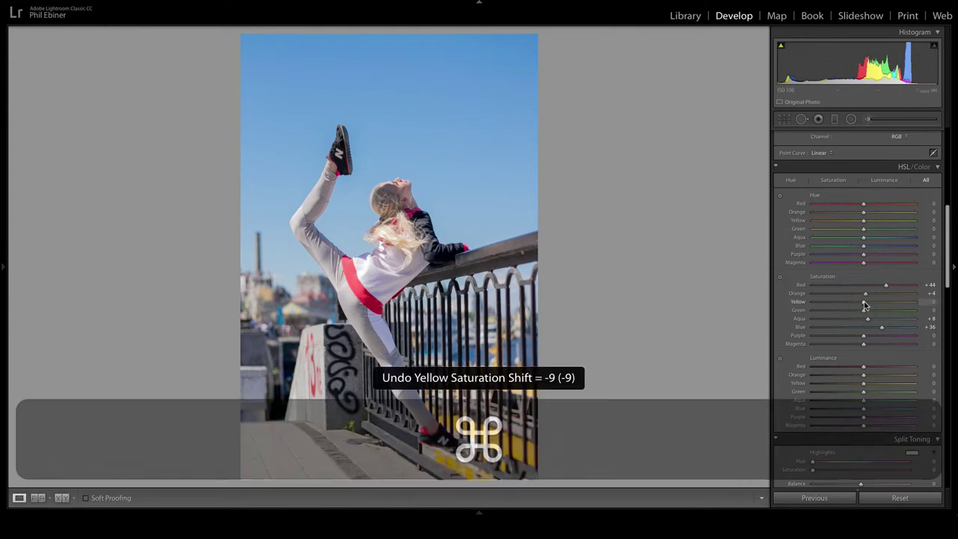
Set the Yellow saturation to −39 and collapse the Split Toning section.
mouse_move(862, 306)
left_mouse_down()
mouse_move(838, 305)
mouse_move(849, 307)
left_mouse_up()
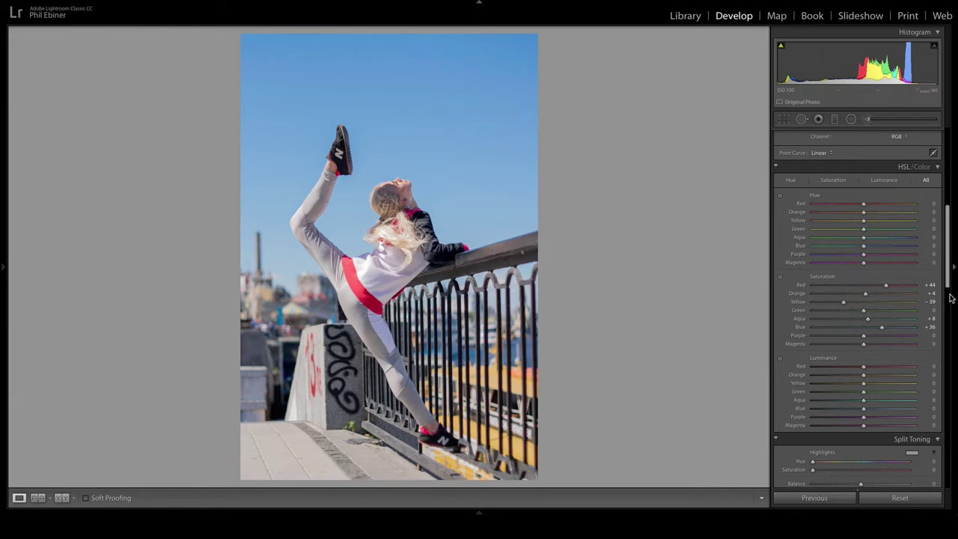
scroll(948, 280, "down", 5)
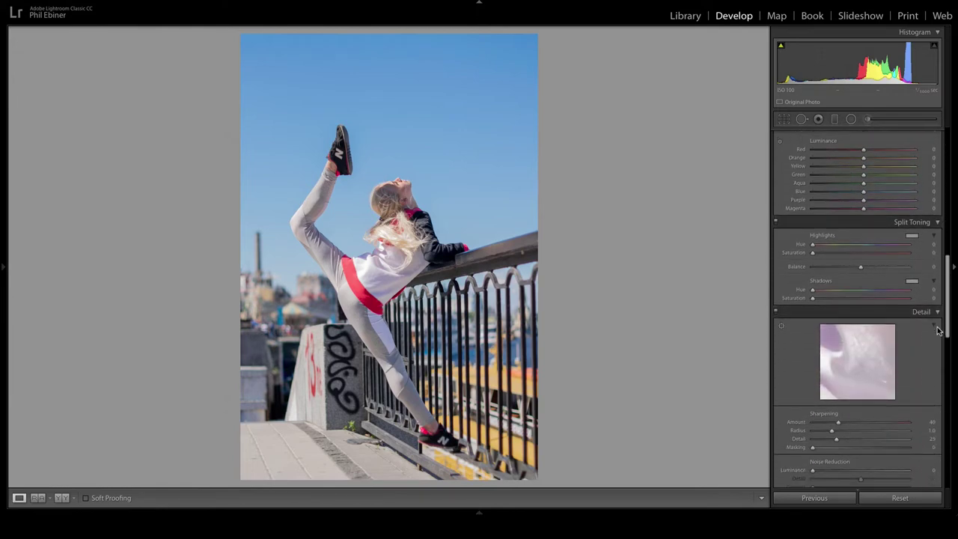
left_click(938, 222)
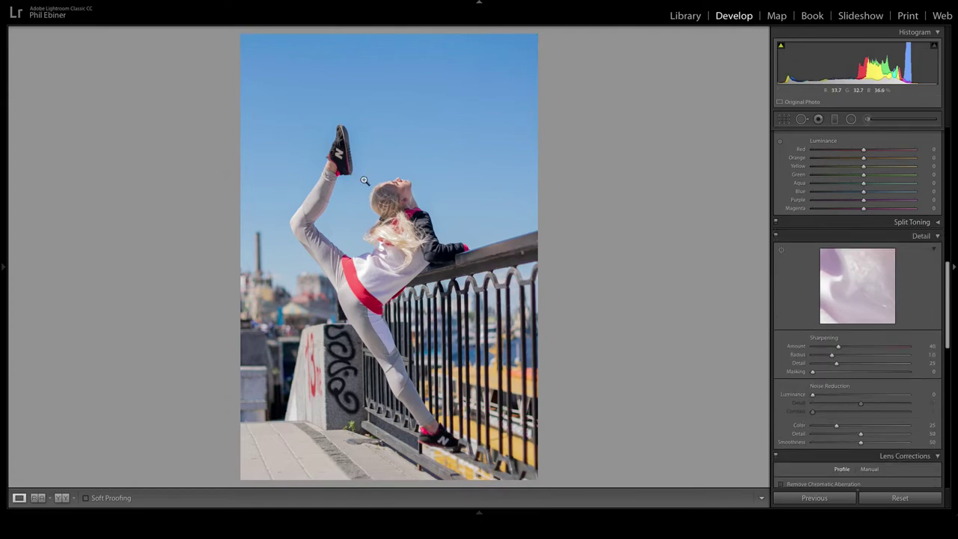
Enable Remove Chromatic Aberration in the lens corrections, comparing its effect on the railing edges at close range.
left_click(406, 212)
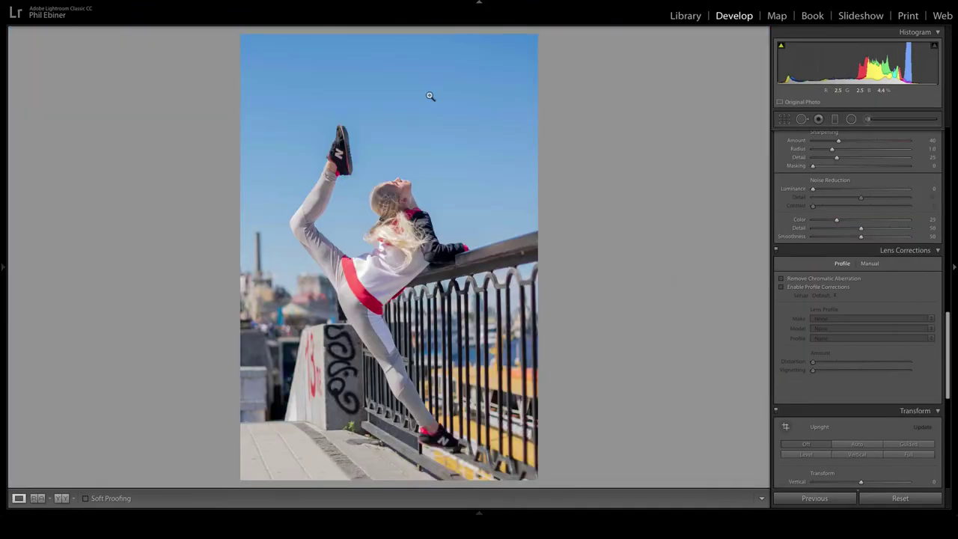
left_click(430, 193)
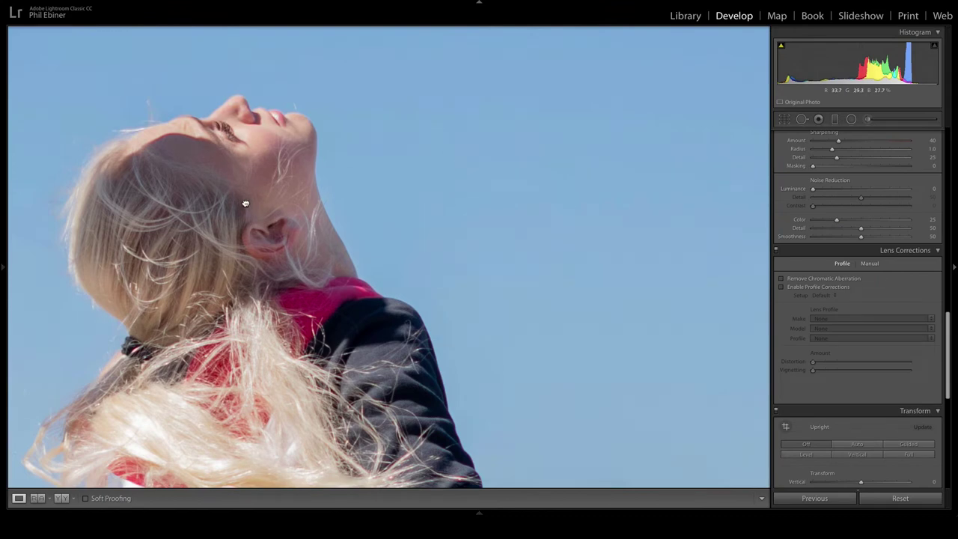
left_click_drag(242, 199, 580, 331)
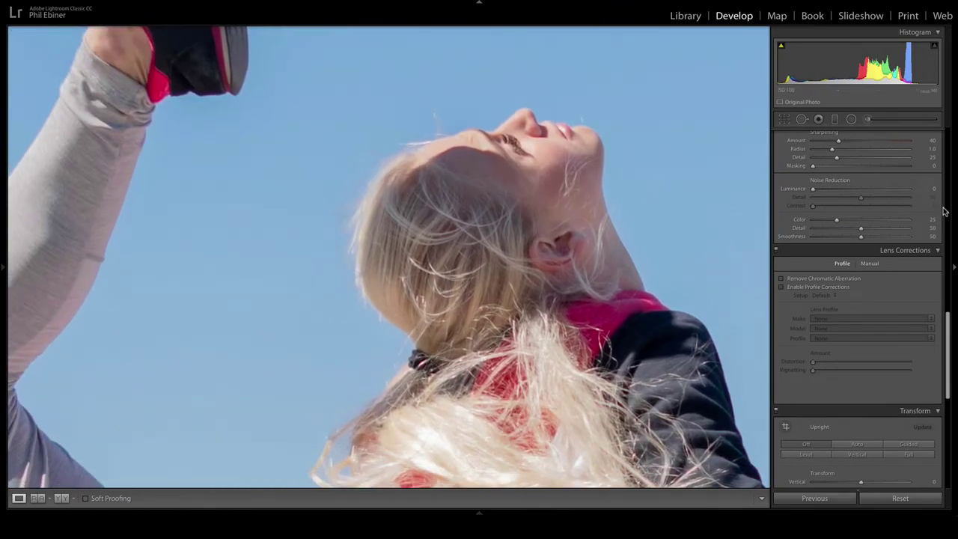
left_click_drag(948, 330, 949, 297)
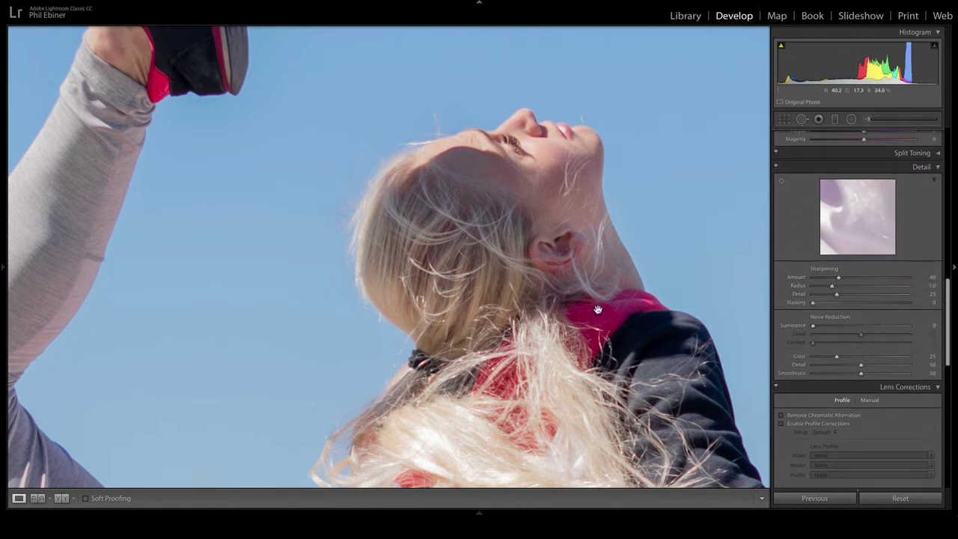
left_click_drag(598, 311, 332, 102)
left_click_drag(591, 334, 588, 143)
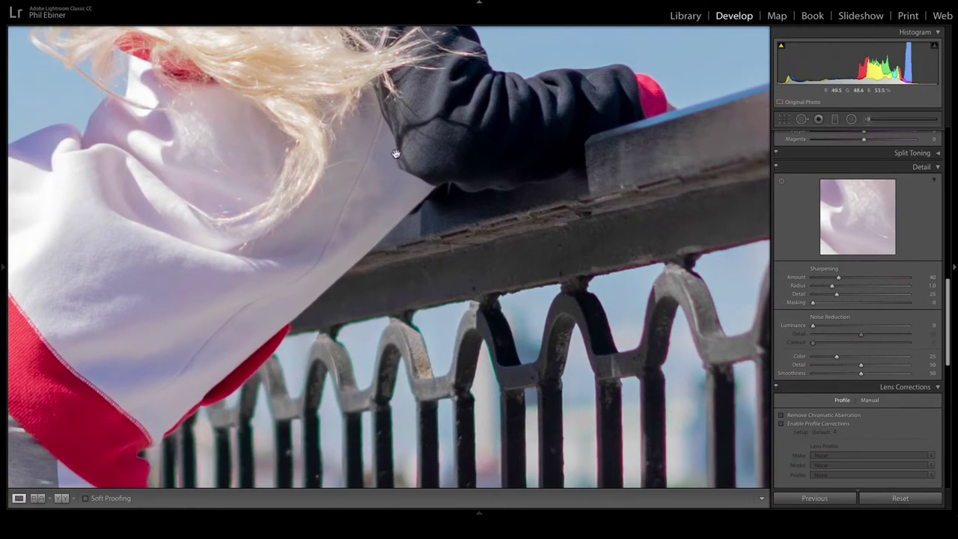
left_click_drag(396, 154, 591, 112)
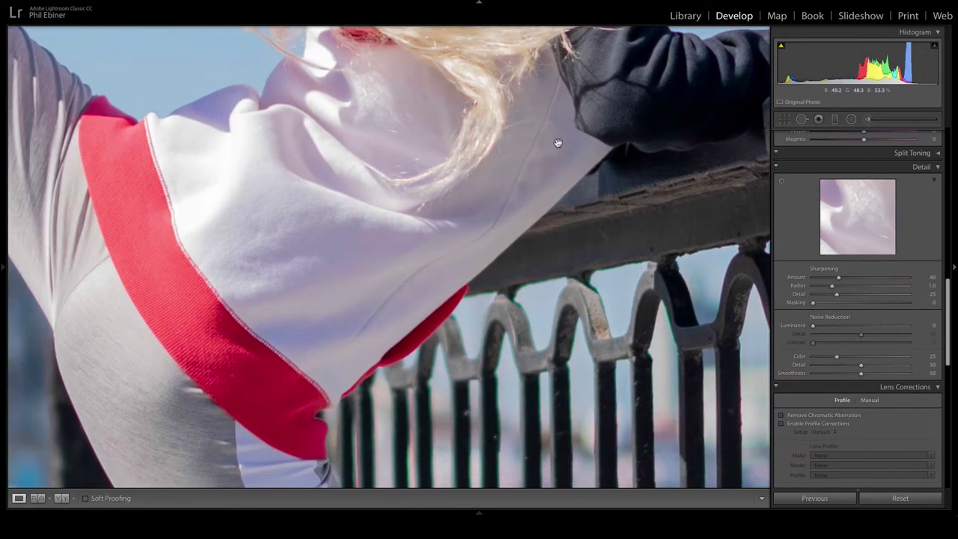
left_click(781, 424)
left_click(781, 416)
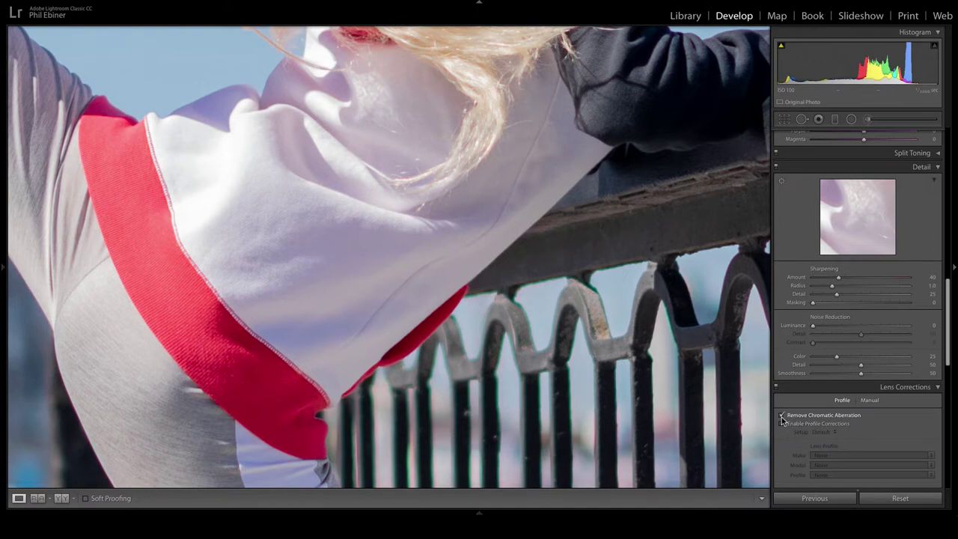
left_click(781, 415)
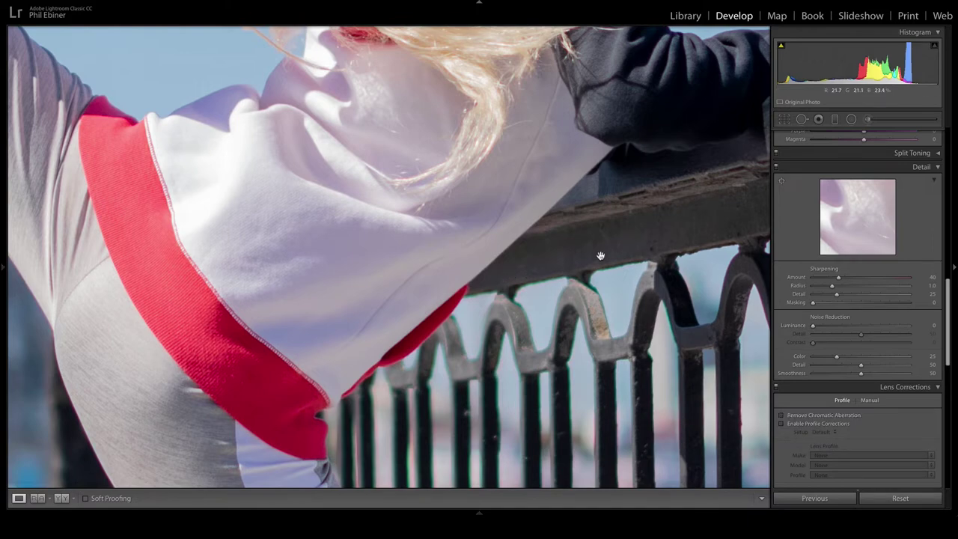
left_click_drag(619, 268, 505, 155)
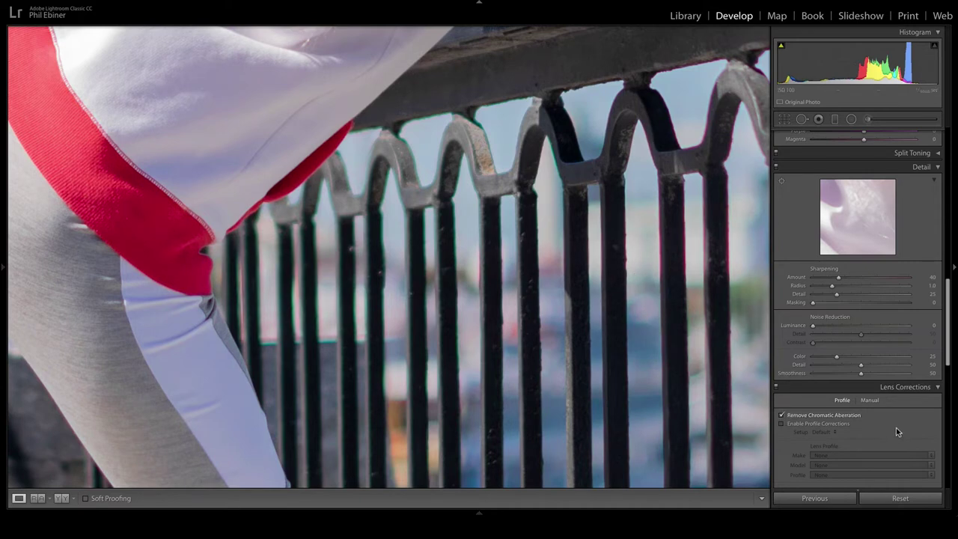
Manually defringe the railing with purple amount 6 and hue range 30/76, and green amount 9 and hue range 23/73.
left_click(870, 400)
scroll(787, 405, "down", 3)
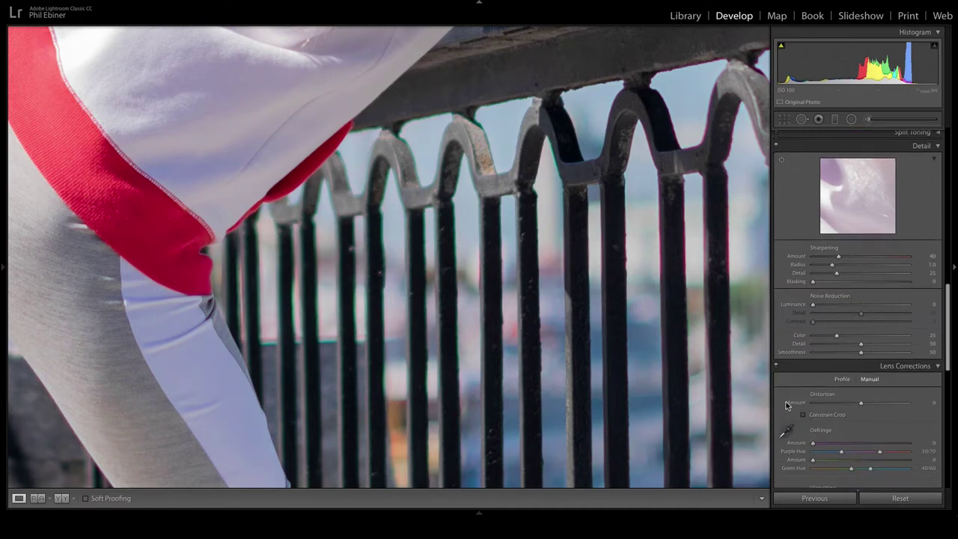
scroll(786, 365, "down", 1)
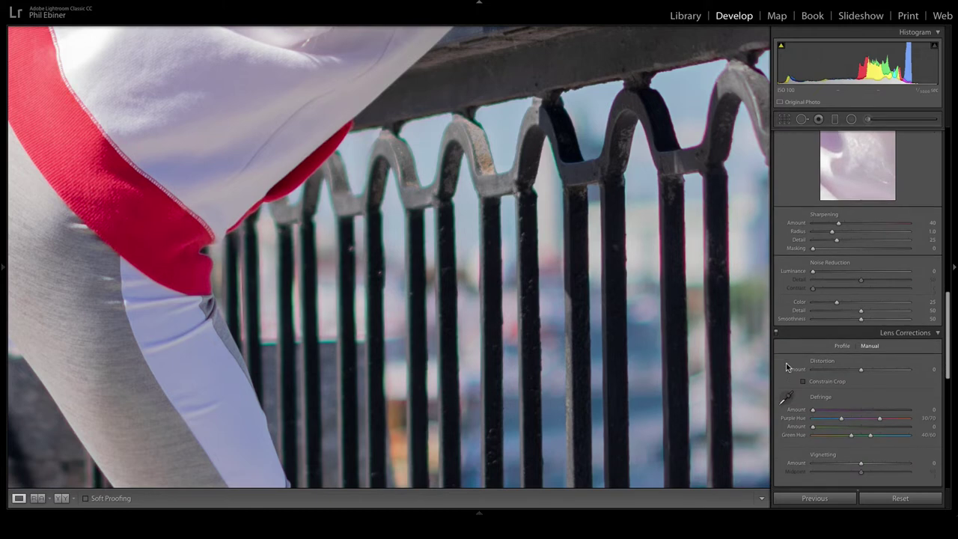
mouse_move(436, 137)
left_mouse_down()
mouse_move(376, 123)
mouse_move(432, 152)
left_mouse_up()
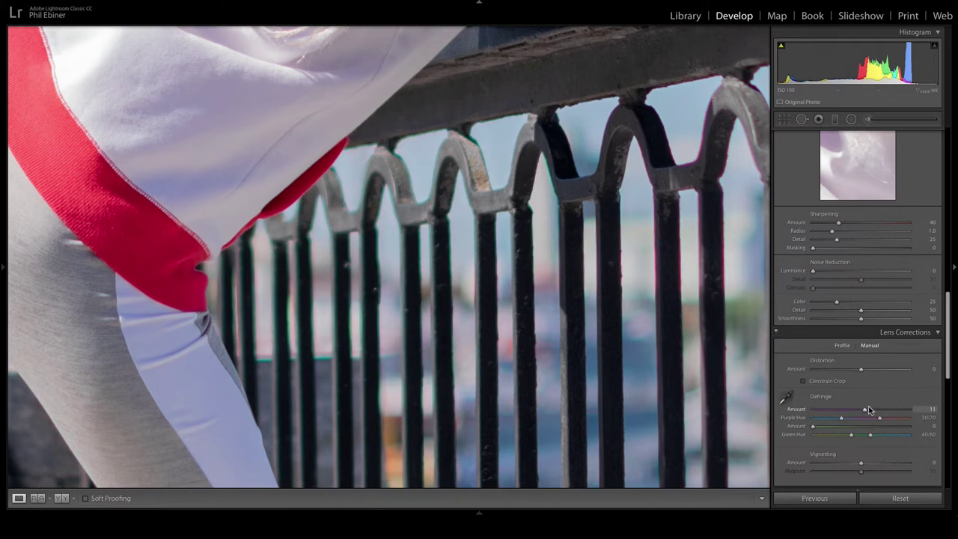
left_click_drag(868, 411, 844, 413)
double_click(818, 408)
left_click(842, 410)
left_click_drag(833, 425, 866, 431)
left_click_drag(869, 435, 876, 439)
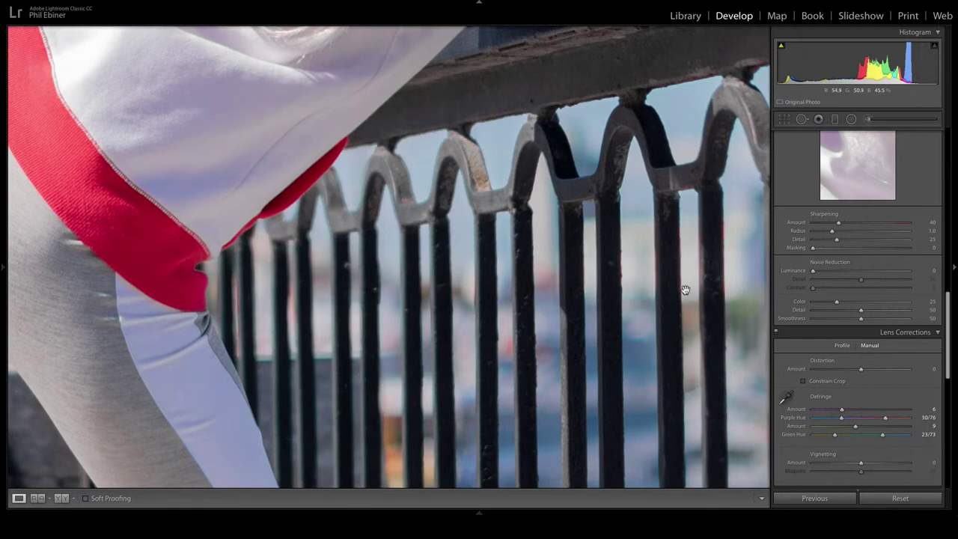
Add a post-crop vignette with amount −30, midpoint 0 and feather 100, collapsing the Transform section.
left_click(497, 285)
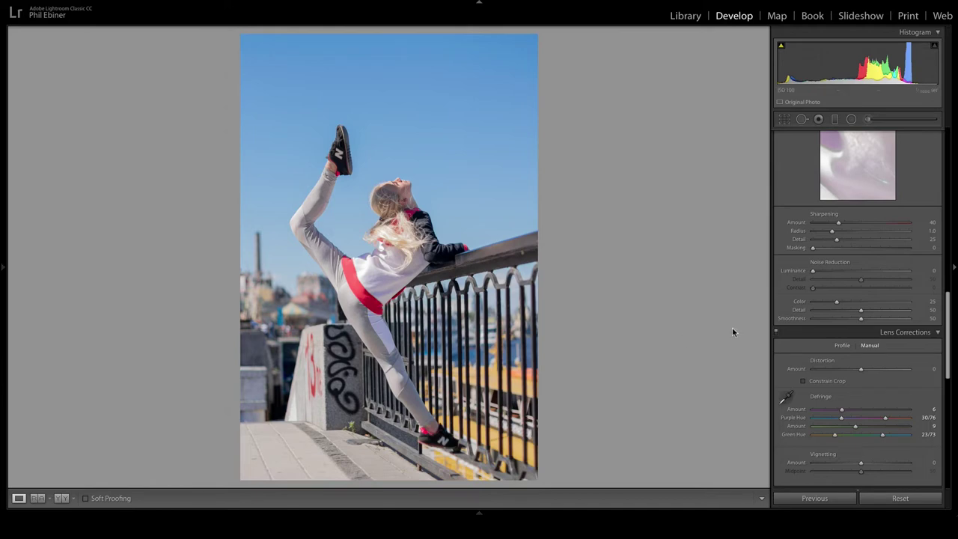
left_click_drag(948, 324, 946, 394)
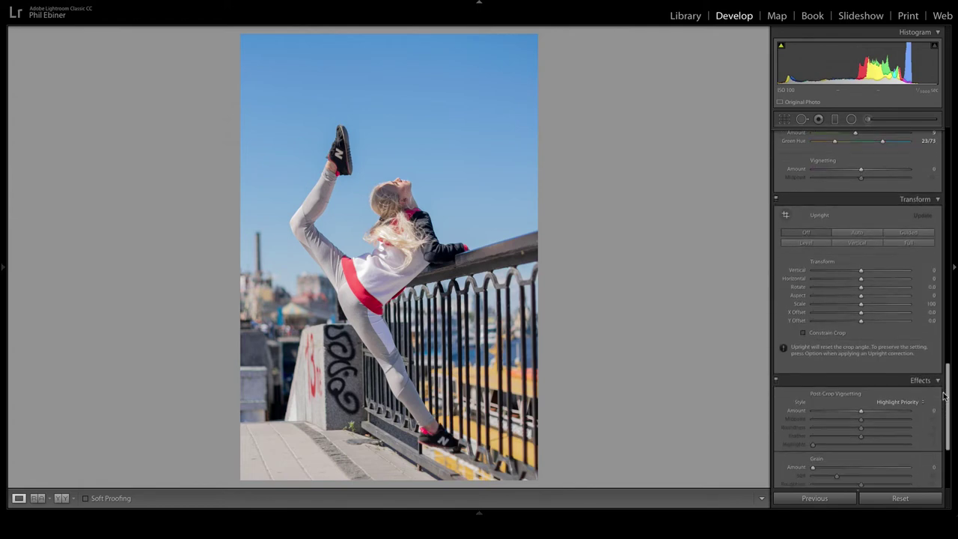
left_click(938, 205)
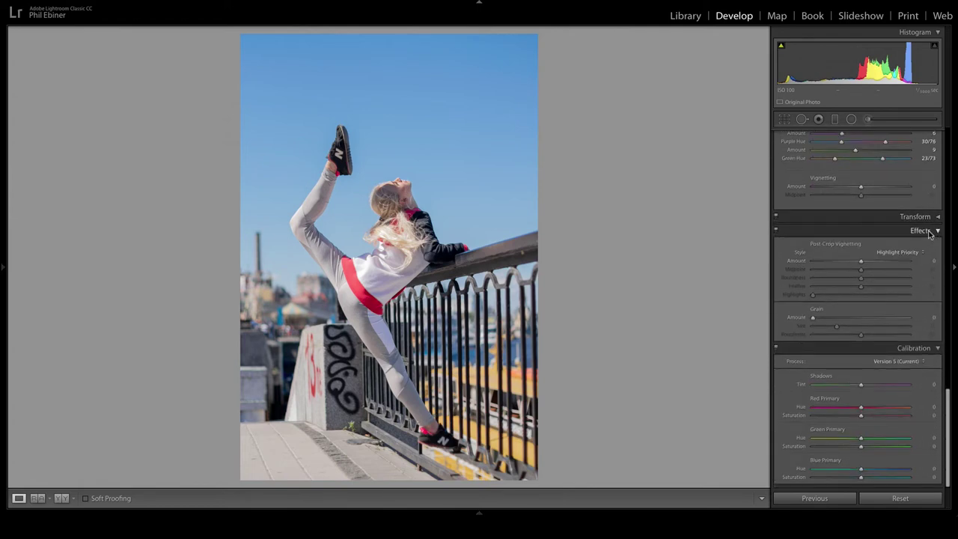
mouse_move(861, 261)
left_mouse_down()
mouse_move(832, 263)
mouse_move(847, 264)
left_mouse_up()
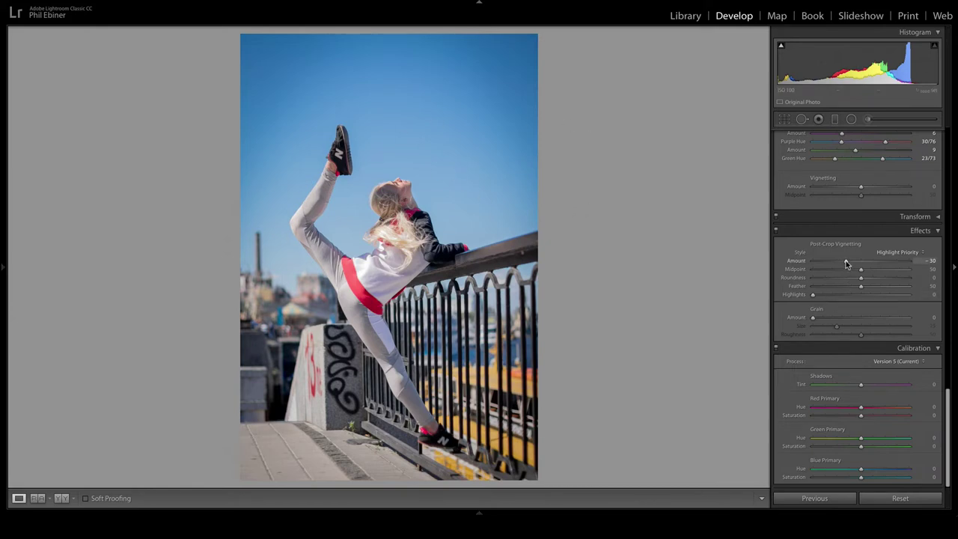
left_click_drag(885, 287, 926, 292)
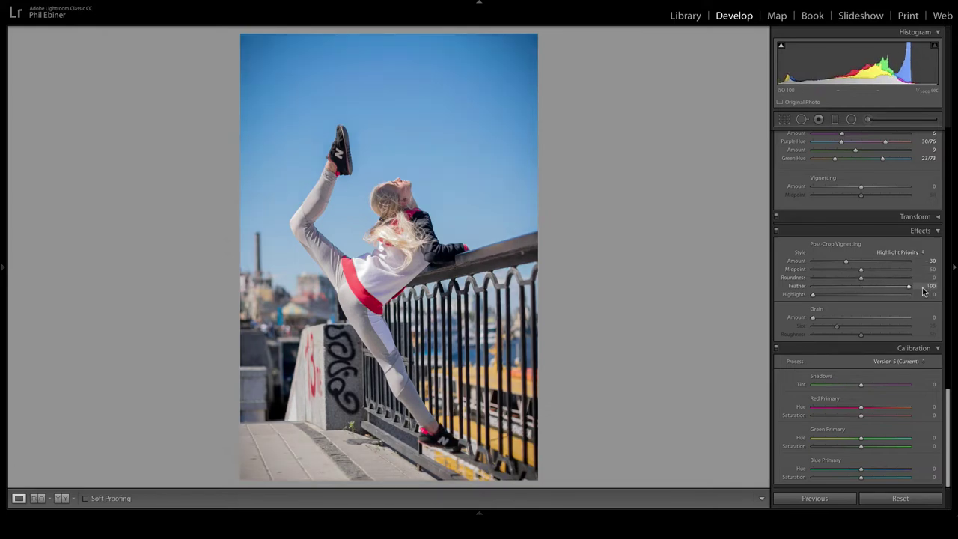
left_click_drag(859, 270, 789, 276)
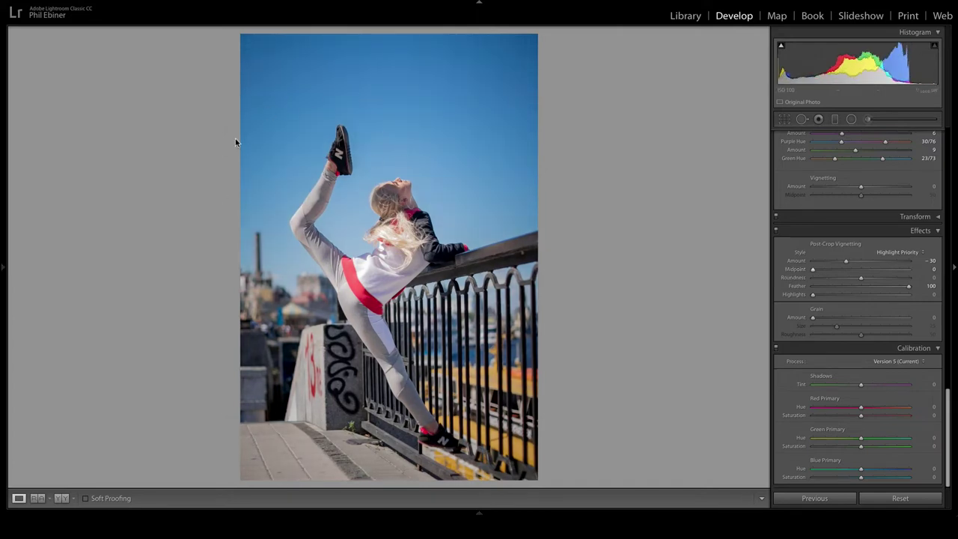
Compare the photo with and without the vignette by toggling the Effects adjustments, leaving them enabled.
left_click(777, 230)
left_click(777, 231)
left_click(776, 232)
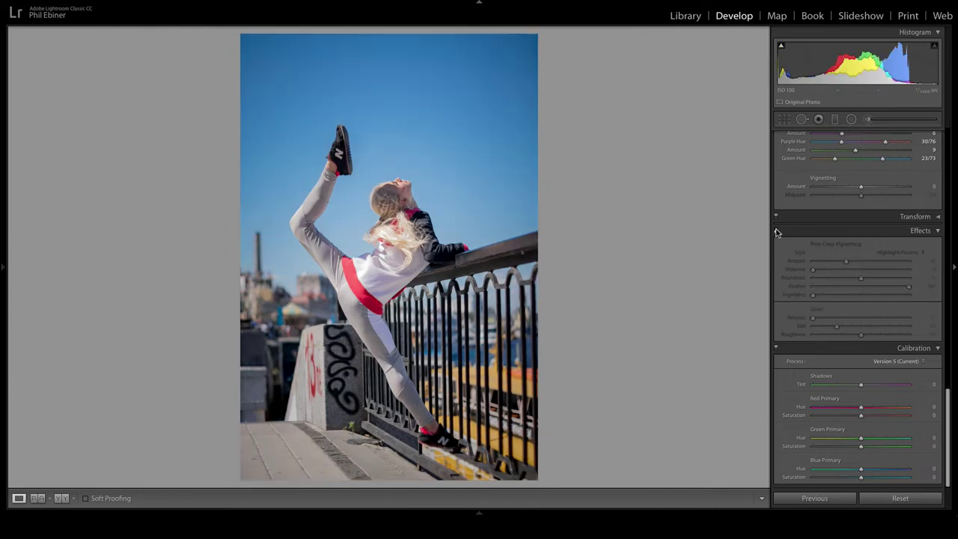
left_click(776, 231)
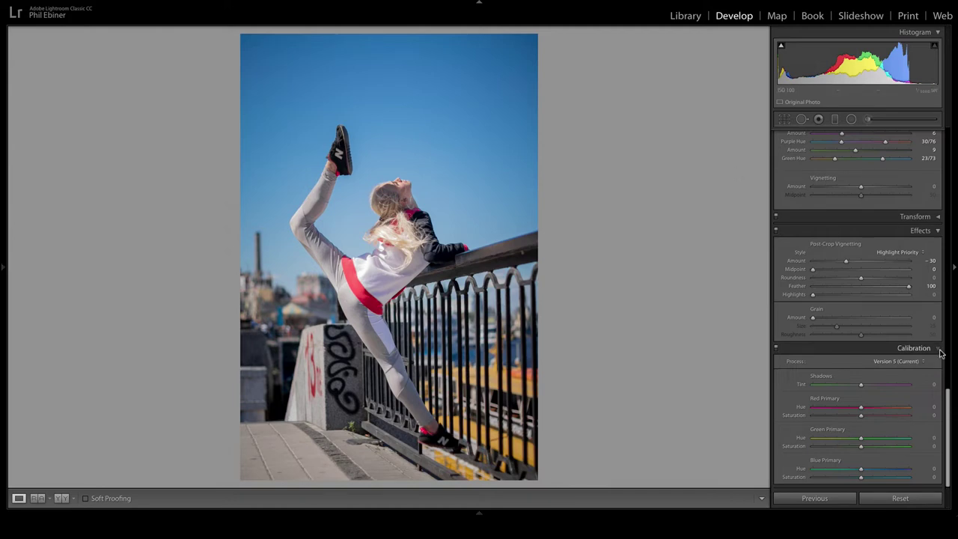
Prepare an adjustment brush at the woman's head with all effect sliders reset to zero and brush size 23.3.
scroll(950, 299, "up", 10)
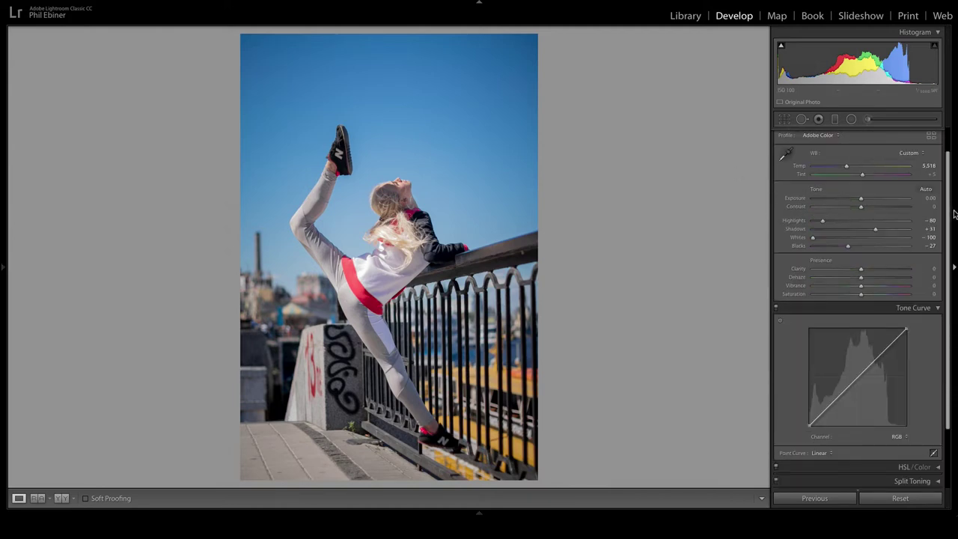
scroll(951, 234, "up", 1)
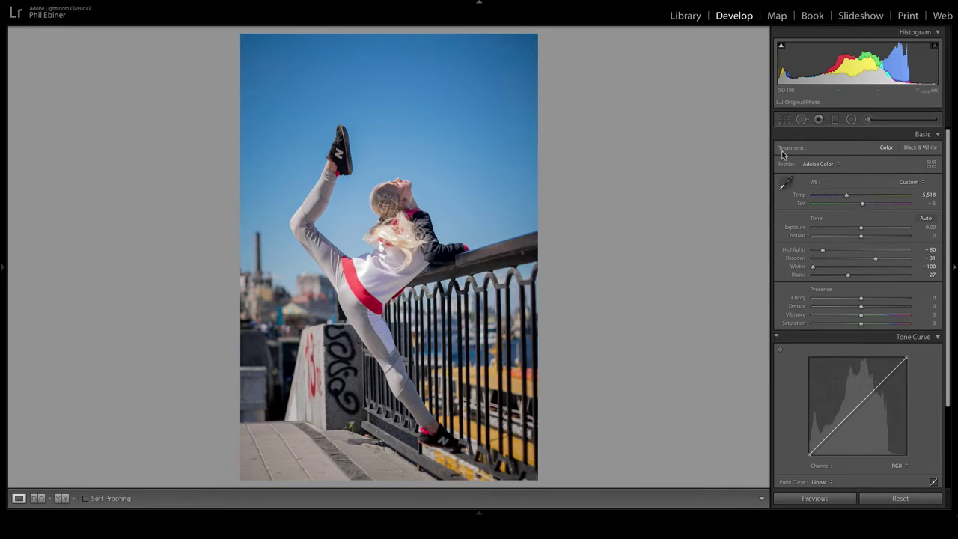
left_click(378, 191)
left_click_drag(534, 292, 473, 245)
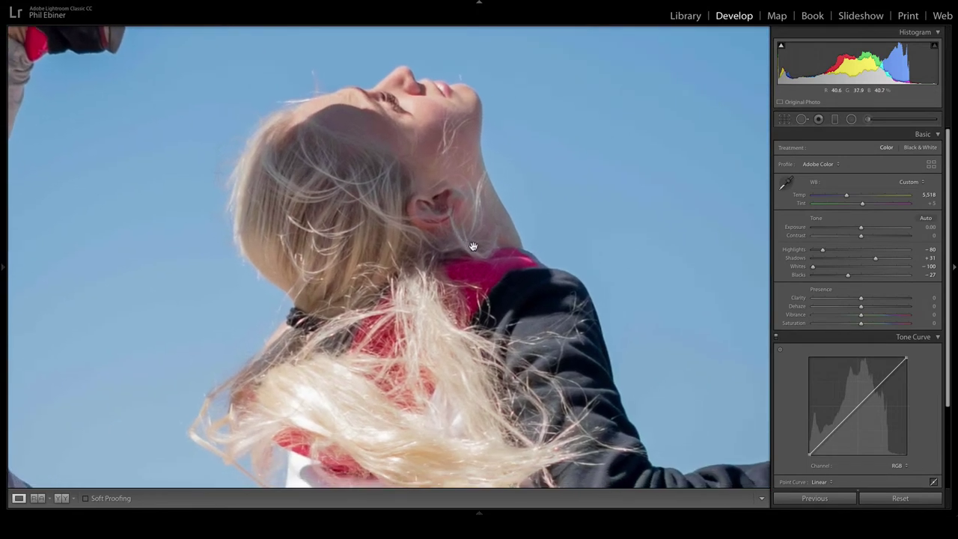
left_click(868, 120)
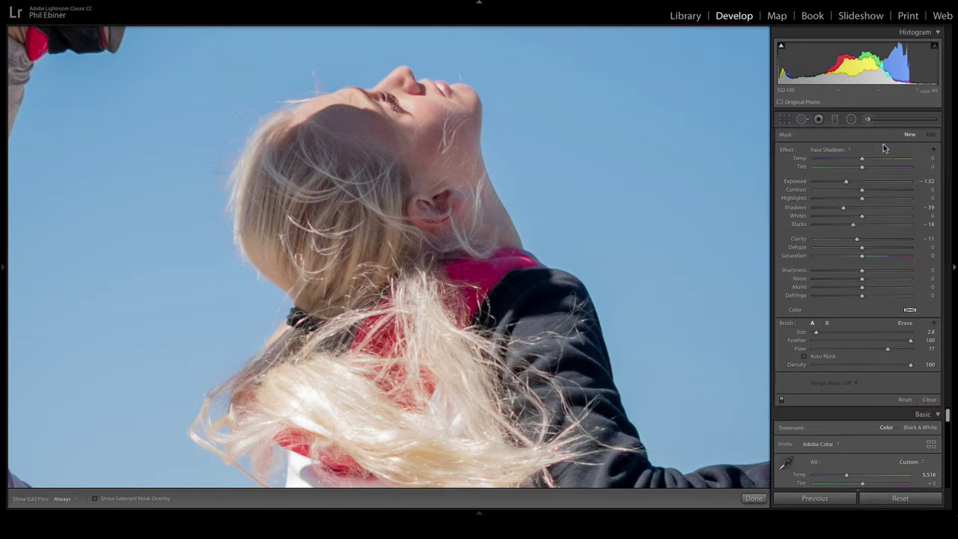
left_click(822, 150)
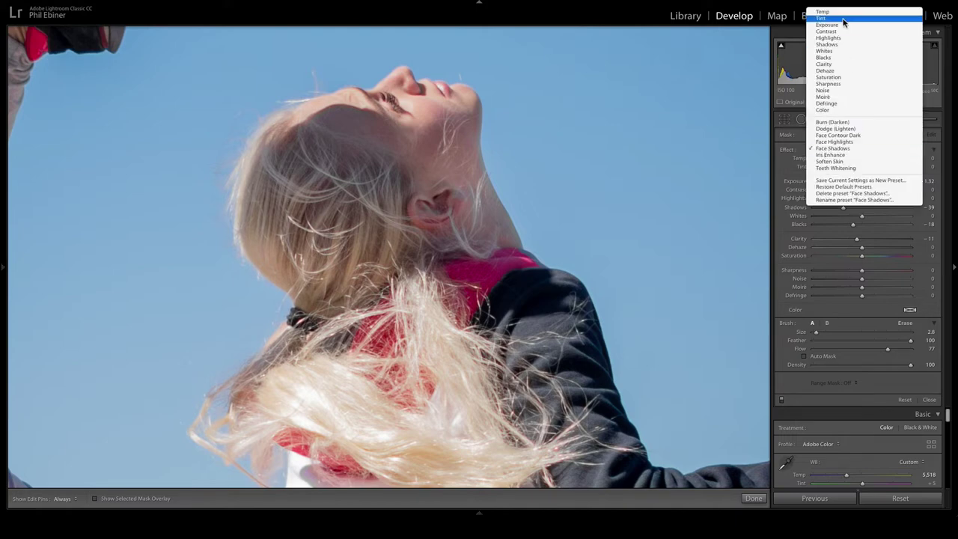
left_click(786, 161)
double_click(782, 152)
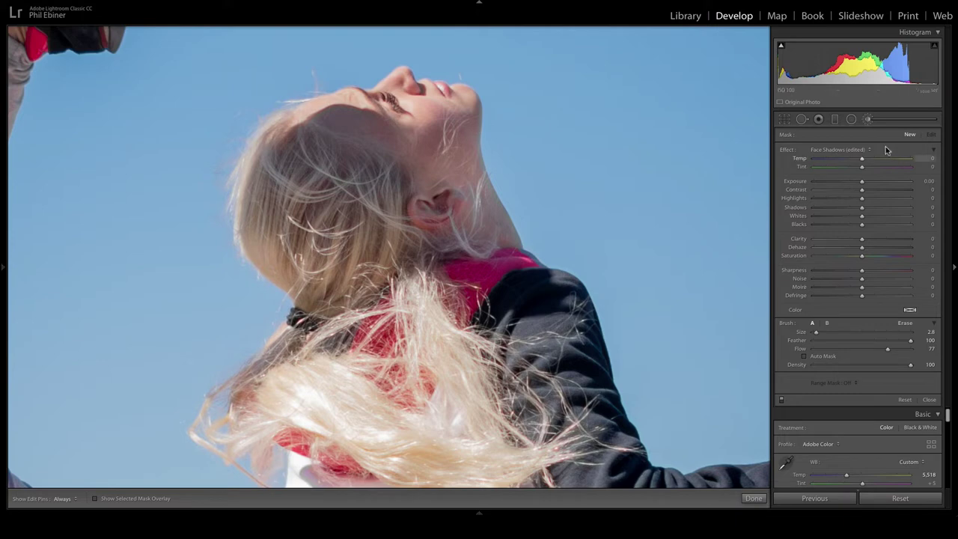
mouse_move(816, 331)
left_mouse_down()
mouse_move(858, 333)
mouse_move(834, 330)
left_mouse_up()
Paint a brush mask over the woman's face, head and neck with the mask overlay shown.
left_click(95, 499)
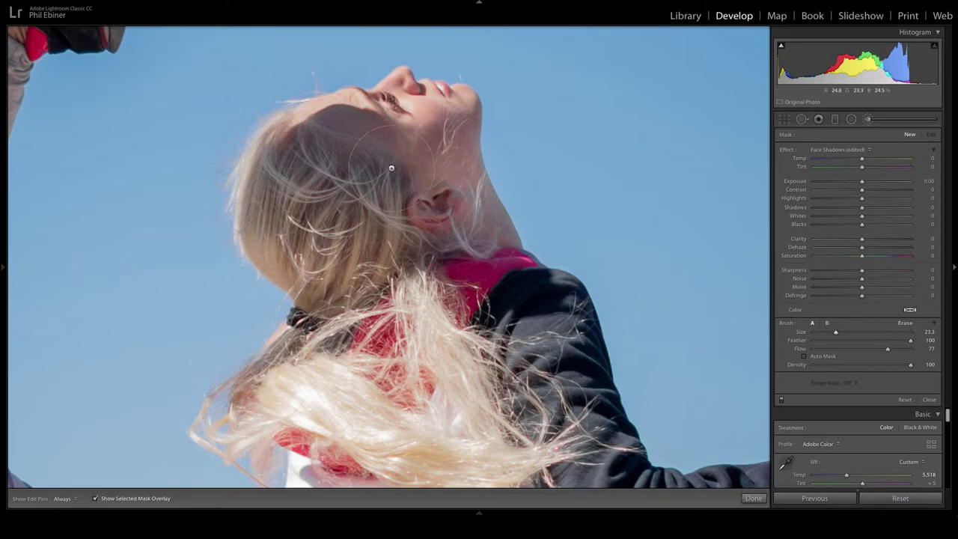
mouse_move(378, 155)
left_mouse_down()
mouse_move(337, 277)
mouse_move(427, 165)
mouse_move(449, 210)
mouse_move(346, 170)
mouse_move(247, 187)
mouse_move(419, 236)
left_mouse_up()
key("h")
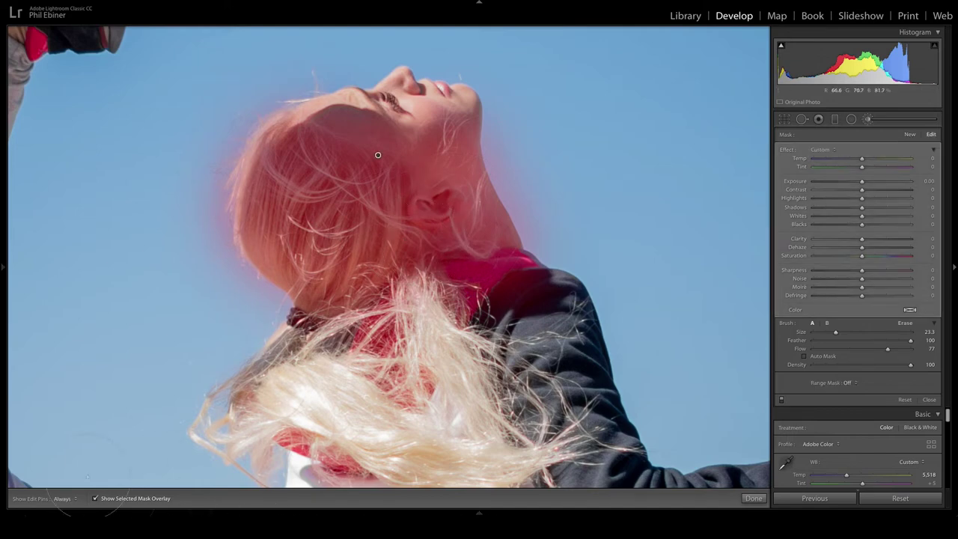
Hide the mask overlay and set the head mask's shadows to 86 and blacks to −19.
key("o")
mouse_move(862, 208)
left_mouse_down()
mouse_move(911, 209)
mouse_move(843, 231)
mouse_move(900, 216)
left_mouse_up()
key("h")
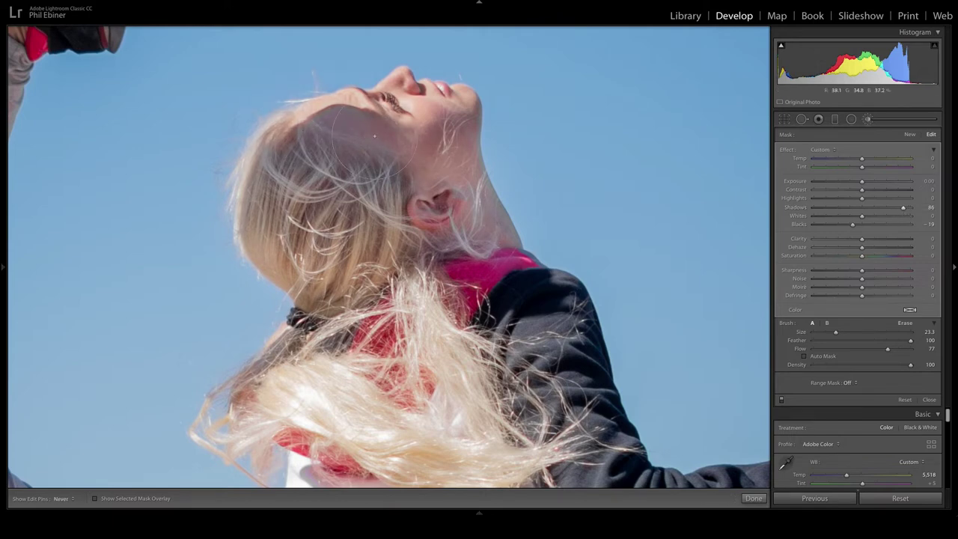
Ease back the head mask's shadows and fine-tune its blacks, returning exposure to 0 after a trial change.
key("h")
mouse_move(861, 181)
left_mouse_down()
mouse_move(887, 192)
mouse_move(868, 184)
left_mouse_up()
double_click(868, 184)
left_click_drag(905, 212, 897, 213)
mouse_move(894, 210)
left_mouse_down()
mouse_move(887, 205)
mouse_move(895, 207)
left_mouse_up()
mouse_move(853, 224)
left_mouse_down()
mouse_move(895, 225)
mouse_move(853, 227)
left_mouse_up()
Paint a new brush mask over the loose blonde hair on the woman's back, checking its coverage with the mask overlay.
left_click(910, 135)
key("space")
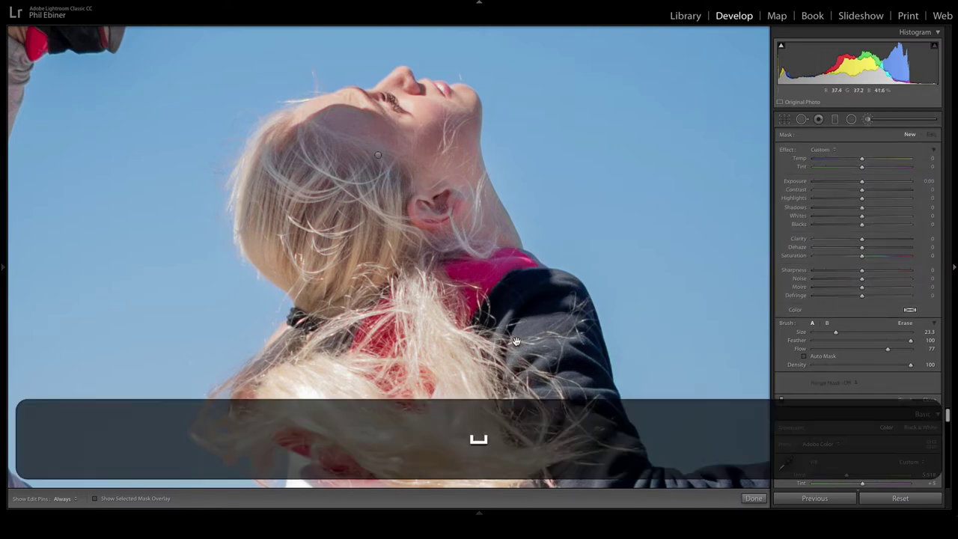
left_click_drag(569, 322, 534, 222)
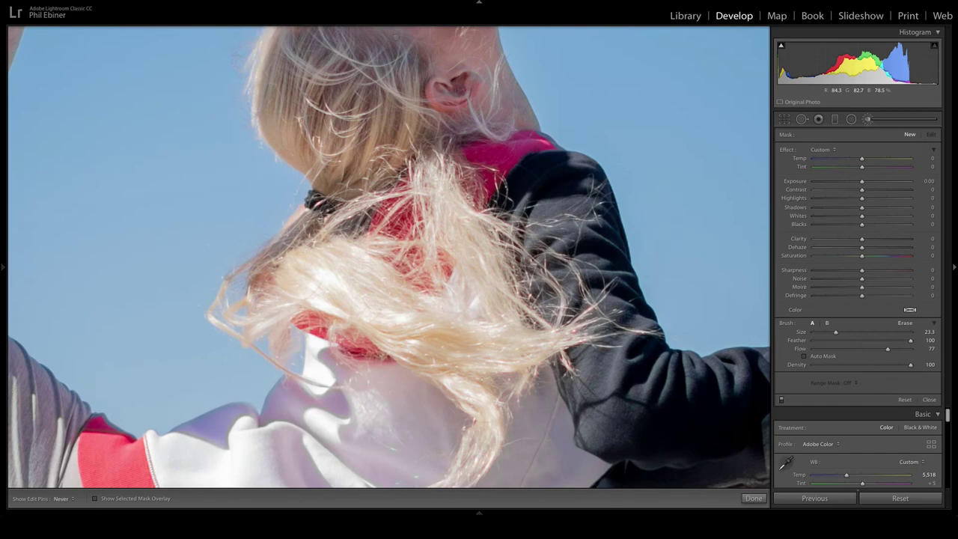
key("space")
left_click_drag(534, 397, 554, 247)
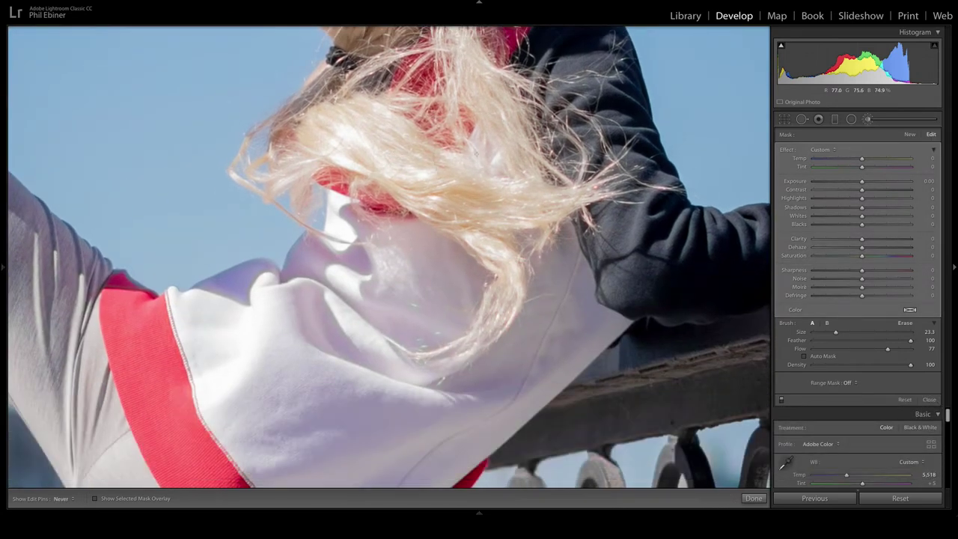
key("space")
left_click_drag(472, 89, 499, 213)
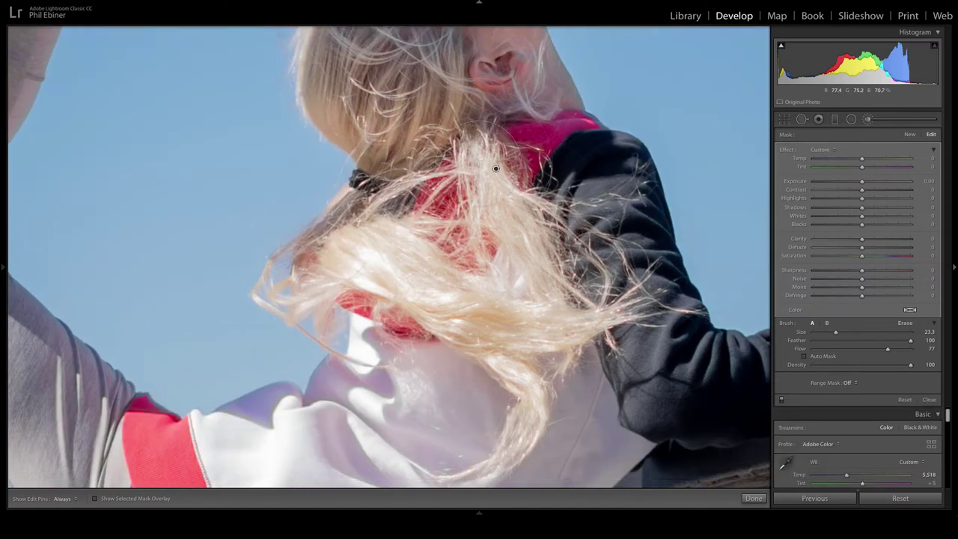
key("h")
left_click(95, 498)
left_click(95, 499)
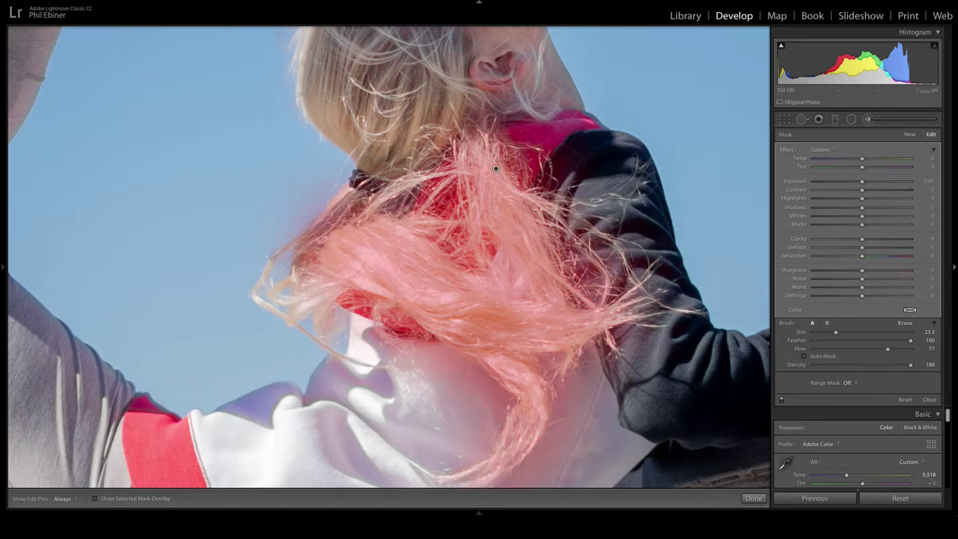
Set the hair mask's contrast to 91, highlights to −49 and whites to −16, and finish the brush adjustments.
left_click_drag(810, 217, 905, 191)
left_click_drag(625, 148, 564, 307)
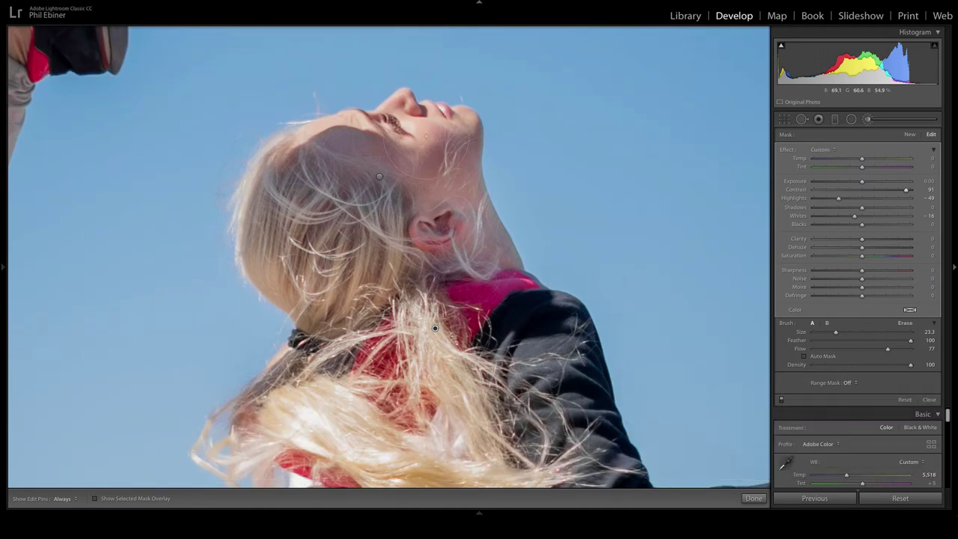
key("z")
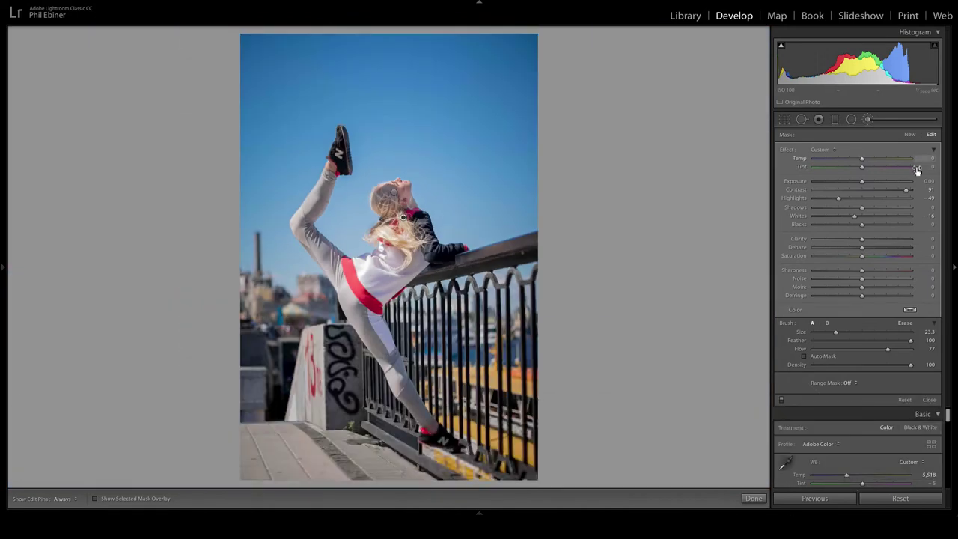
left_click(933, 150)
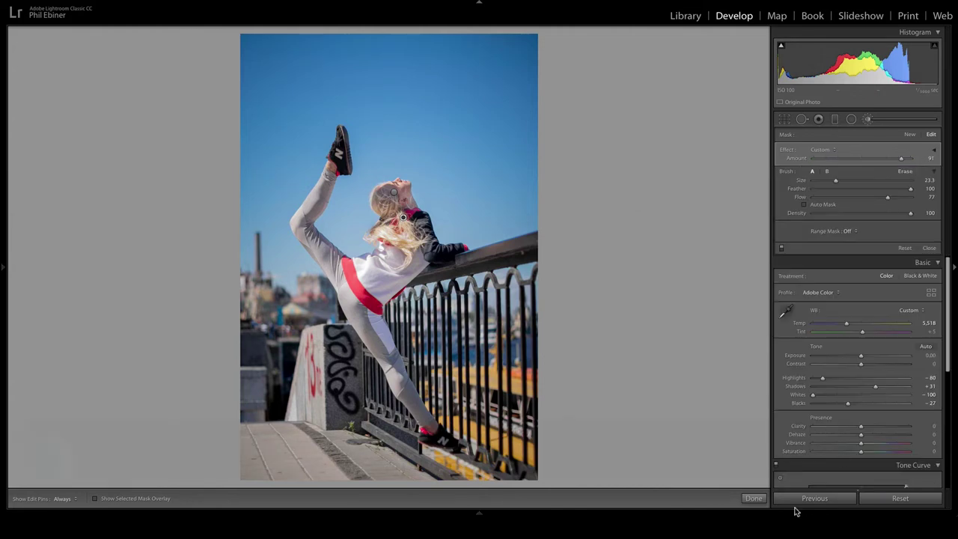
left_click(762, 496)
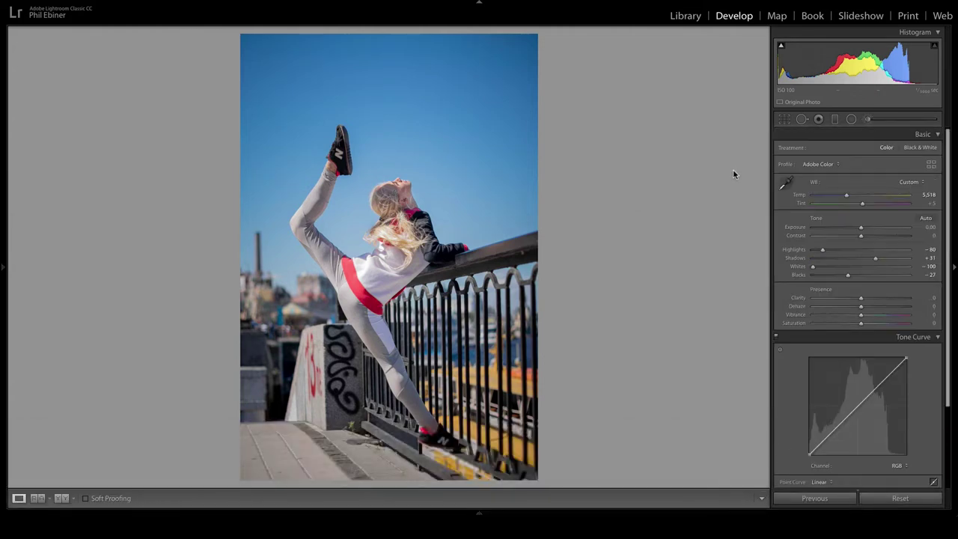
Compare the edited portrait with its original version several times, ending on the edited view.
key("backslash")
key("backslash")
key("backslash")
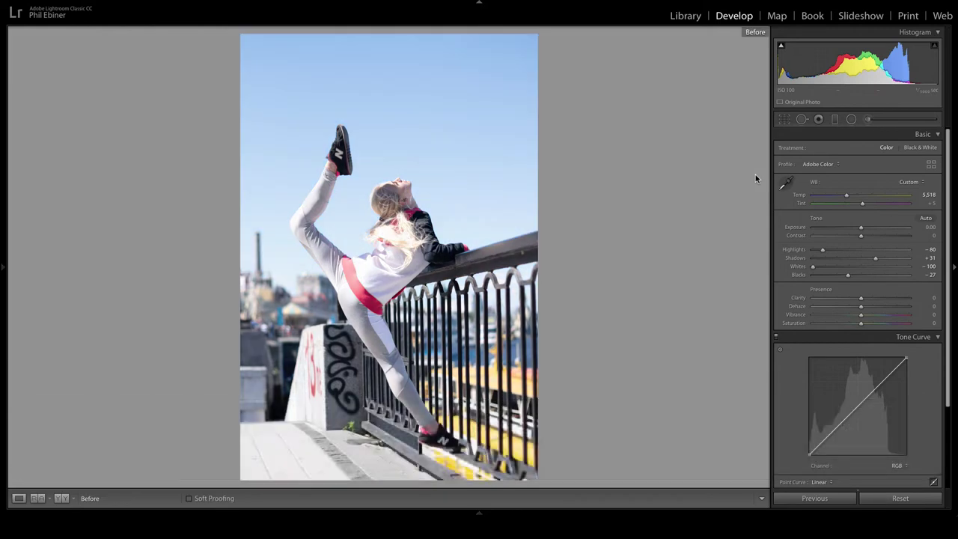
key("backslash")
key("backslash")
key("backslash")
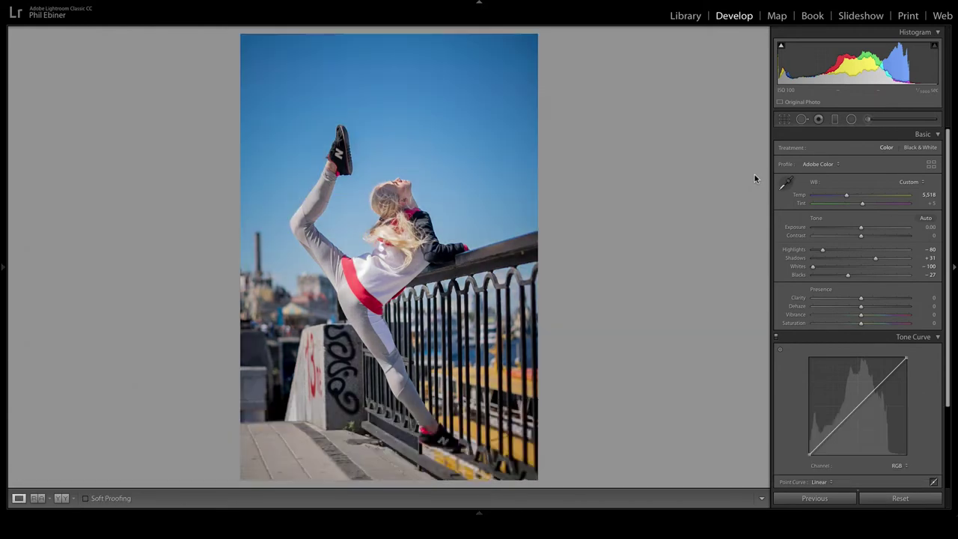
key("backslash")
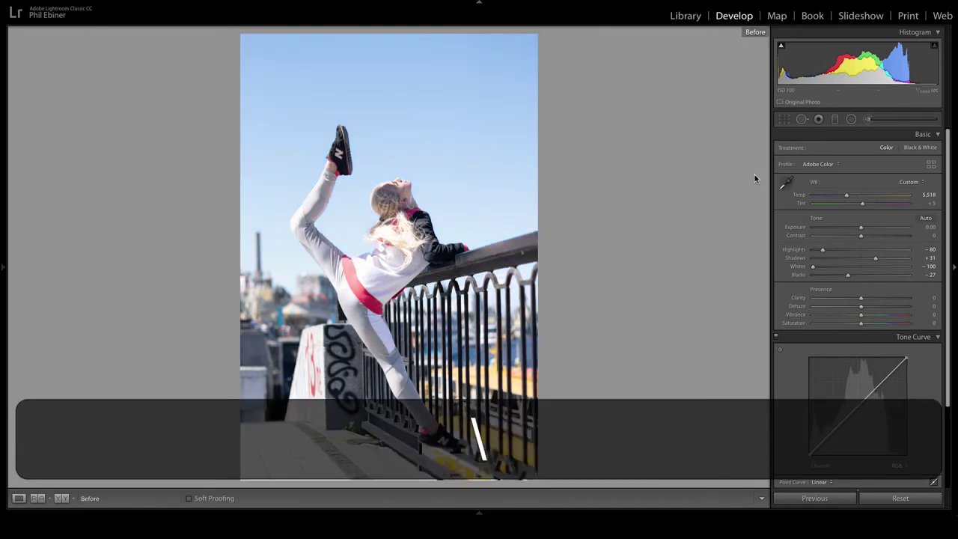
key("backslash")
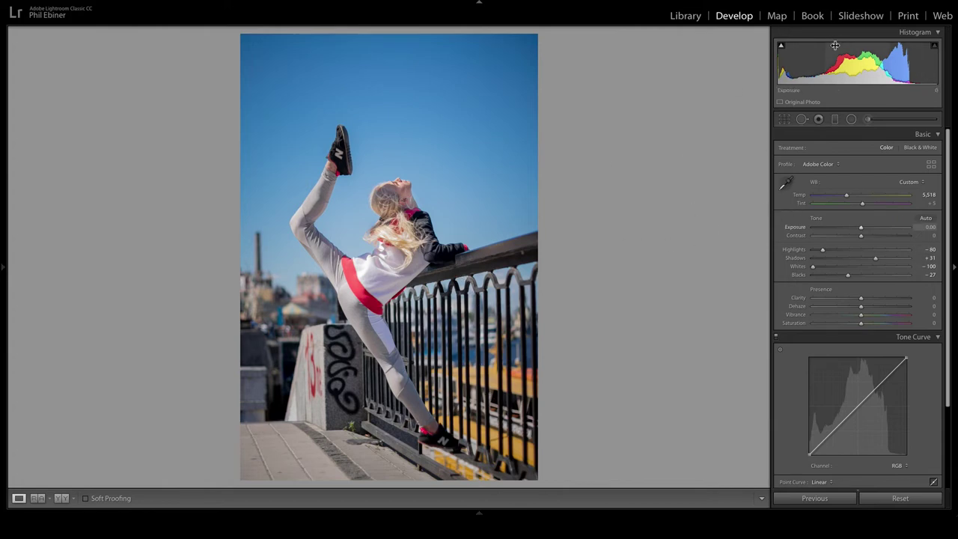
Place a diagonal graduated filter over the railing in the photo's lower-right part, checking its coverage with the mask overlay.
left_click(836, 122)
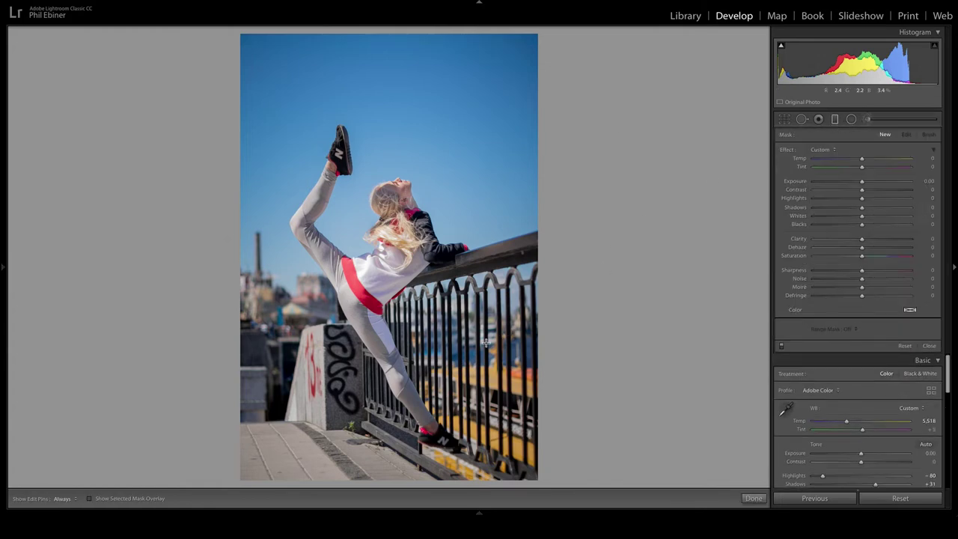
mouse_move(486, 343)
left_mouse_down()
mouse_move(364, 279)
mouse_move(492, 353)
left_mouse_up()
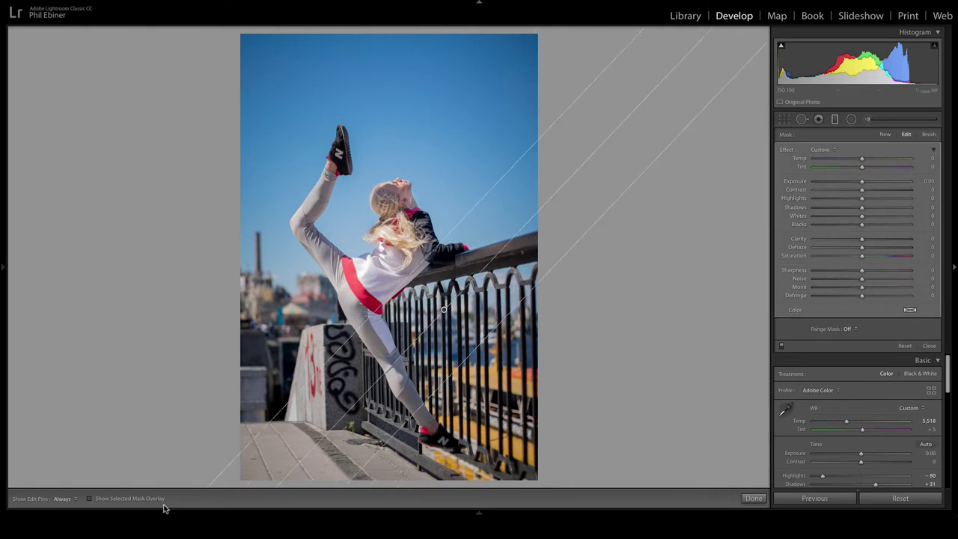
left_click(88, 499)
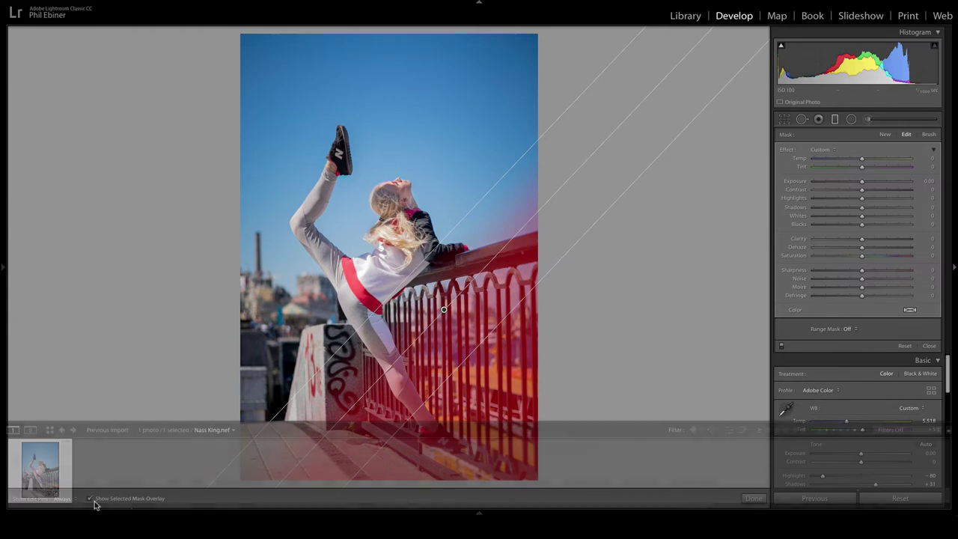
left_click(88, 498)
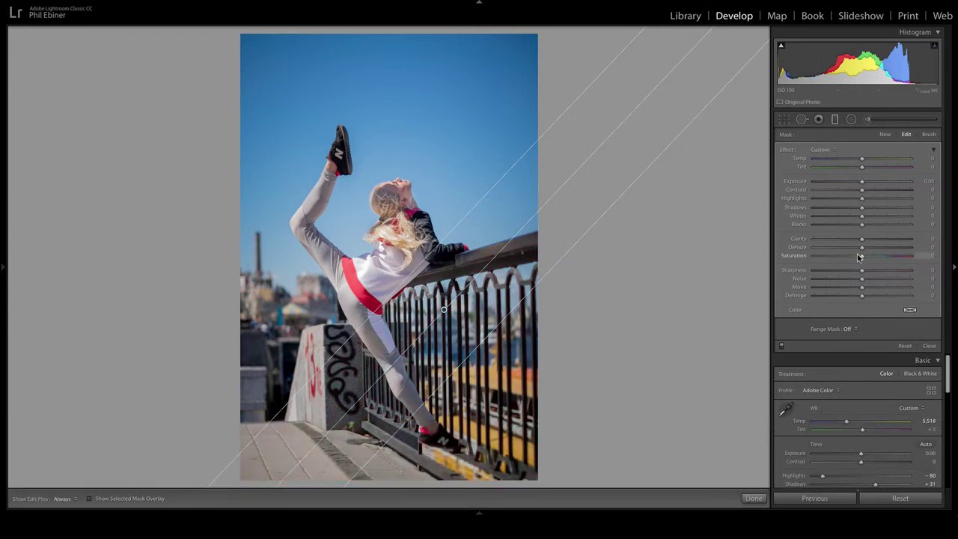
Lower the saturation of the graduated filter to mute the yellow behind the railing, and finish the filter.
left_click_drag(861, 255, 826, 256)
left_click_drag(844, 255, 847, 256)
left_click(753, 498)
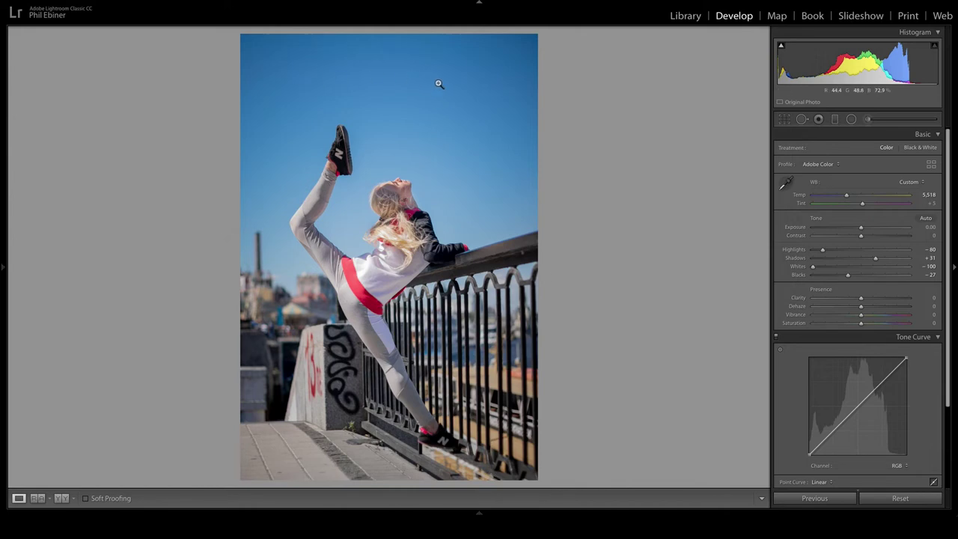
Add a new graduated filter over the sky, tilted slightly at the woman's torso, and show its mask overlay.
left_click(830, 120)
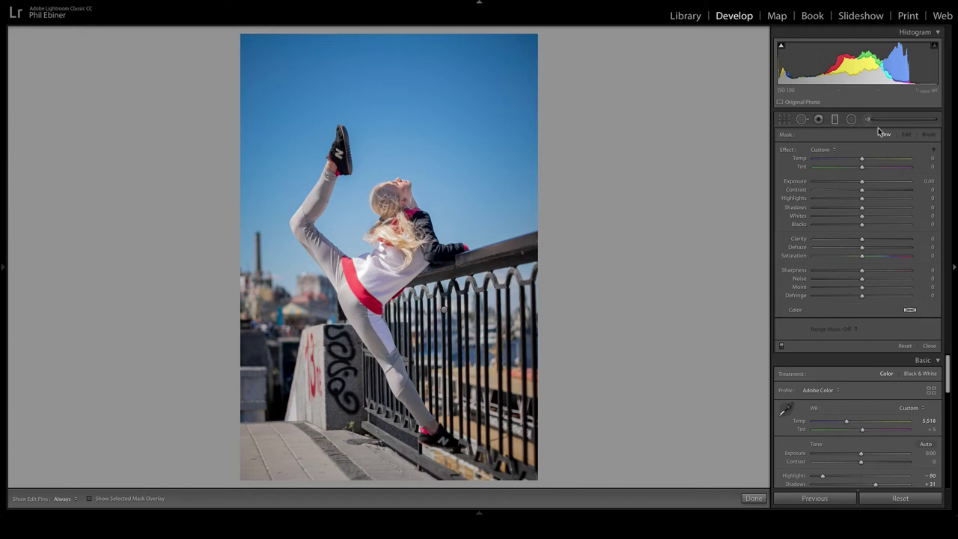
left_click_drag(389, 149, 382, 228)
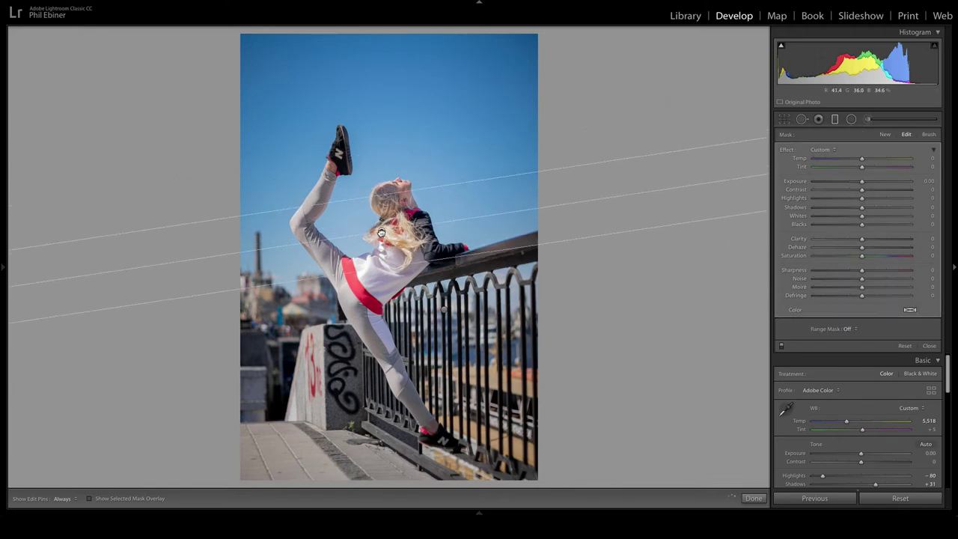
left_click_drag(498, 214, 501, 227)
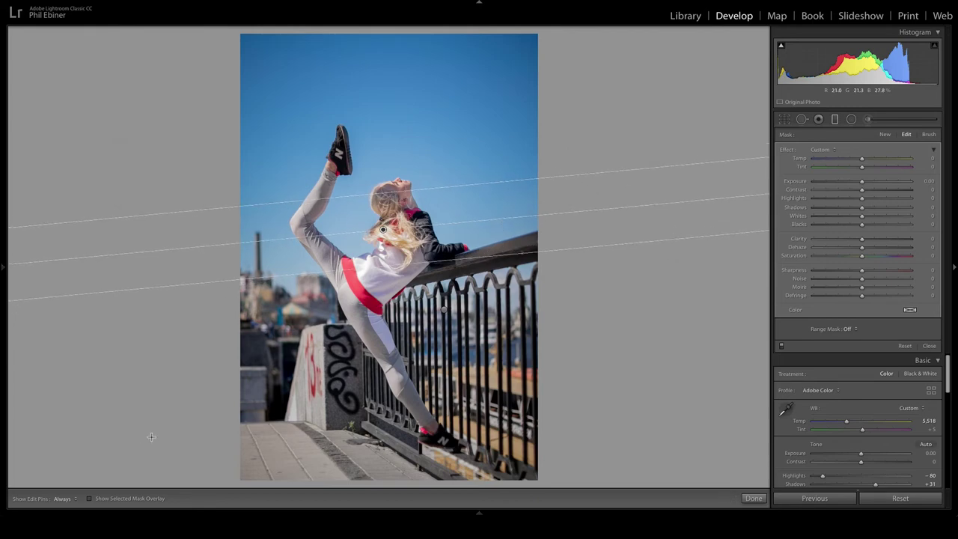
left_click(90, 499)
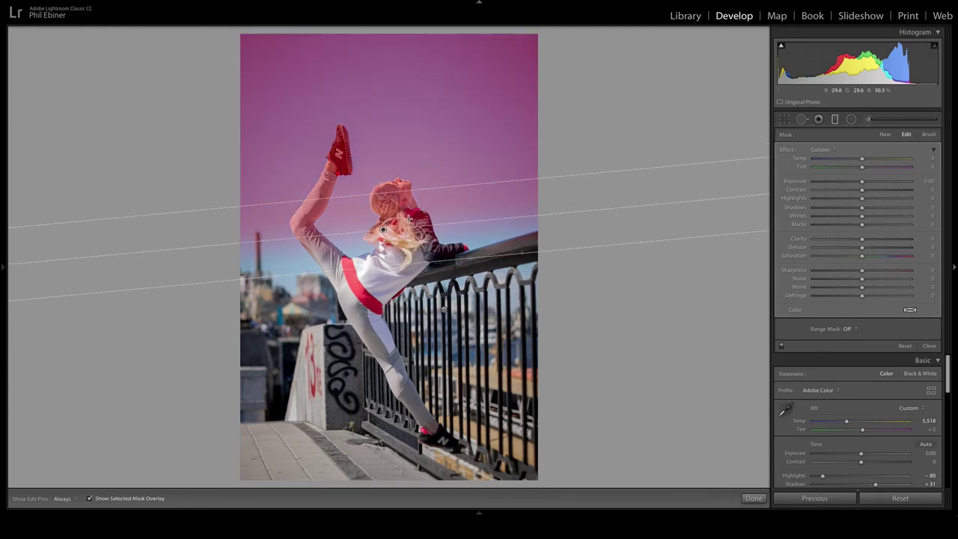
Limit the sky filter with a Color range mask sampled from the blue sky, set its amount to 28, and move the gradient slightly lower.
left_click(855, 330)
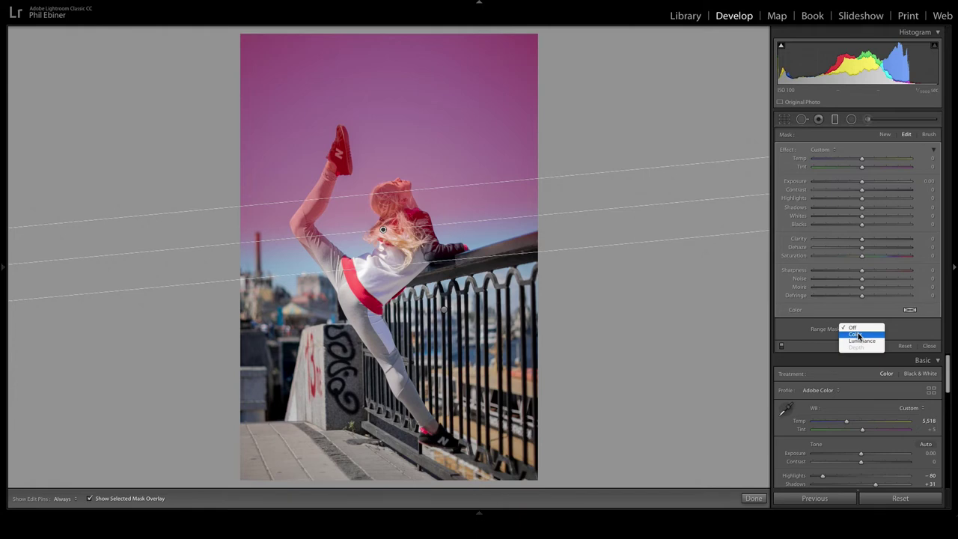
left_click(857, 333)
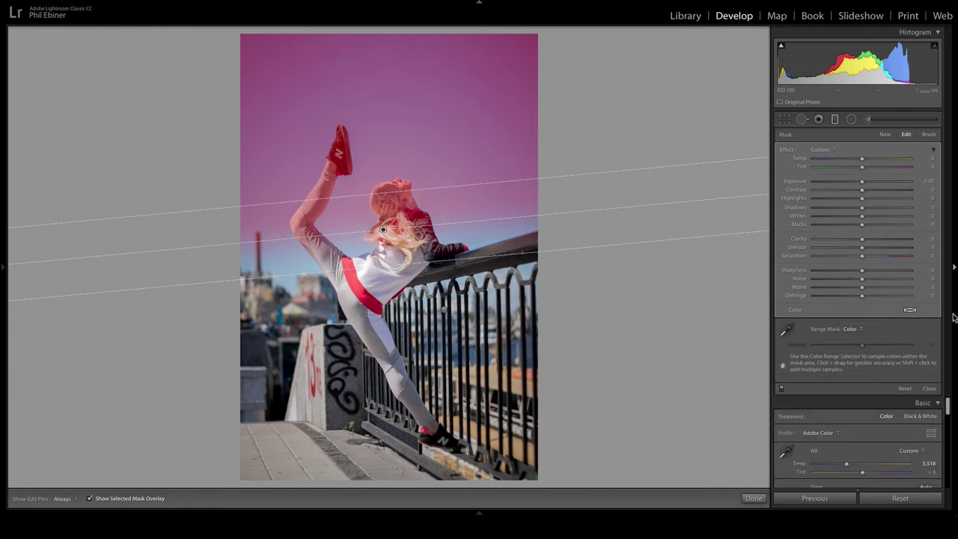
left_click(785, 329)
left_click_drag(359, 83, 413, 91)
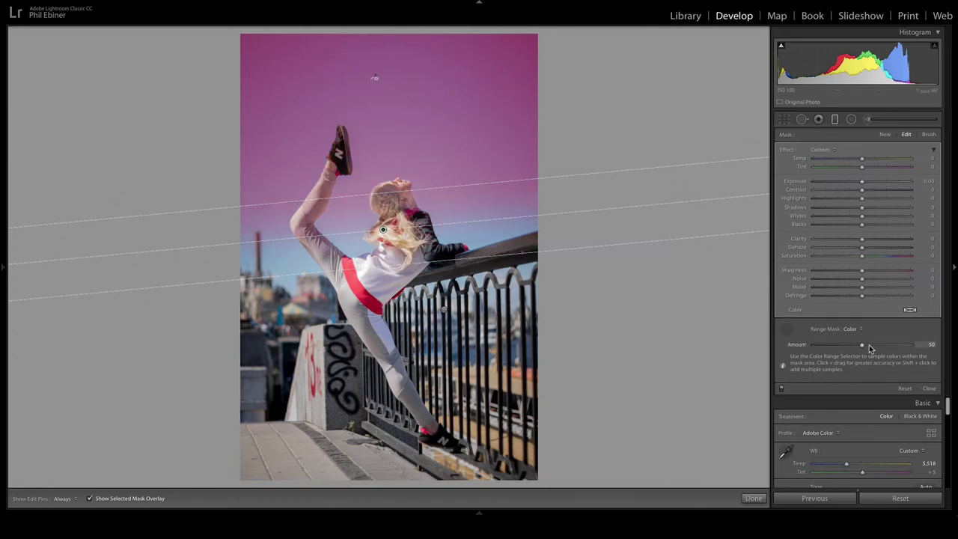
left_click_drag(855, 347, 840, 352)
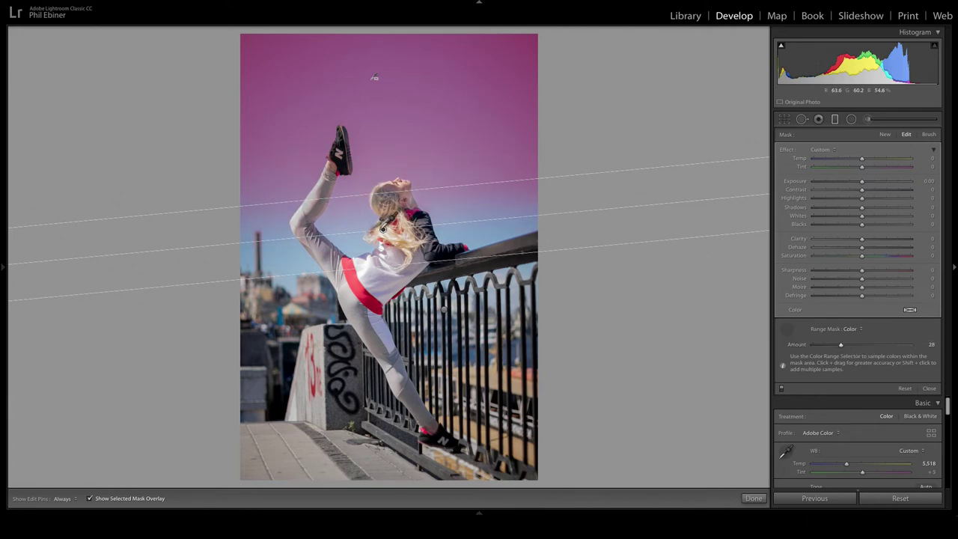
left_click(786, 329)
left_click_drag(383, 234, 384, 241)
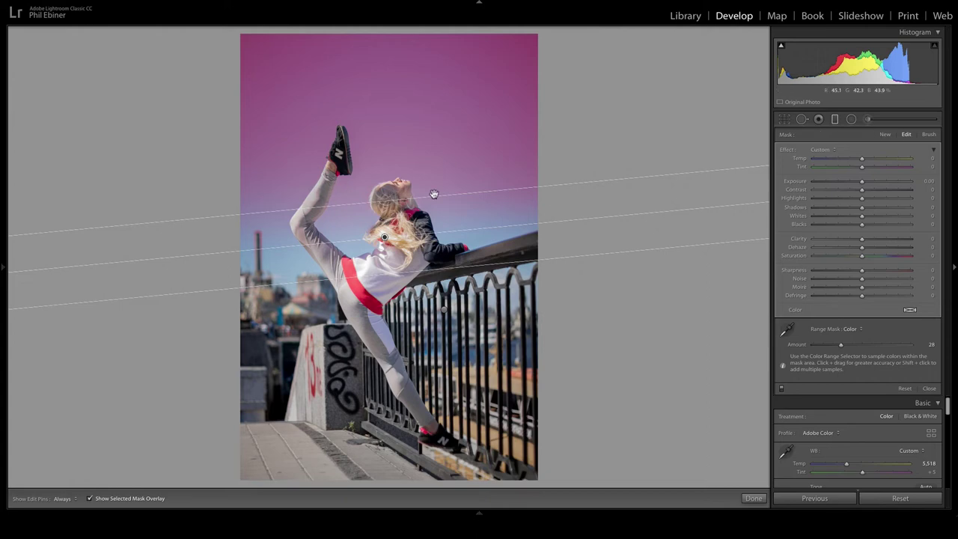
Erase the sky filter's mask from the woman's hair, upper body and raised leg using Auto Mask, and hide the mask overlay.
left_click(928, 134)
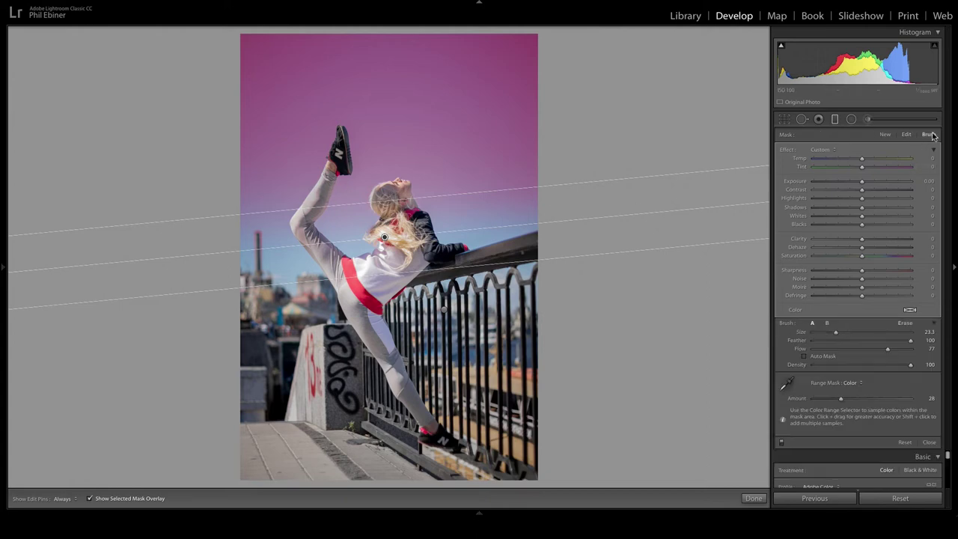
left_click(905, 323)
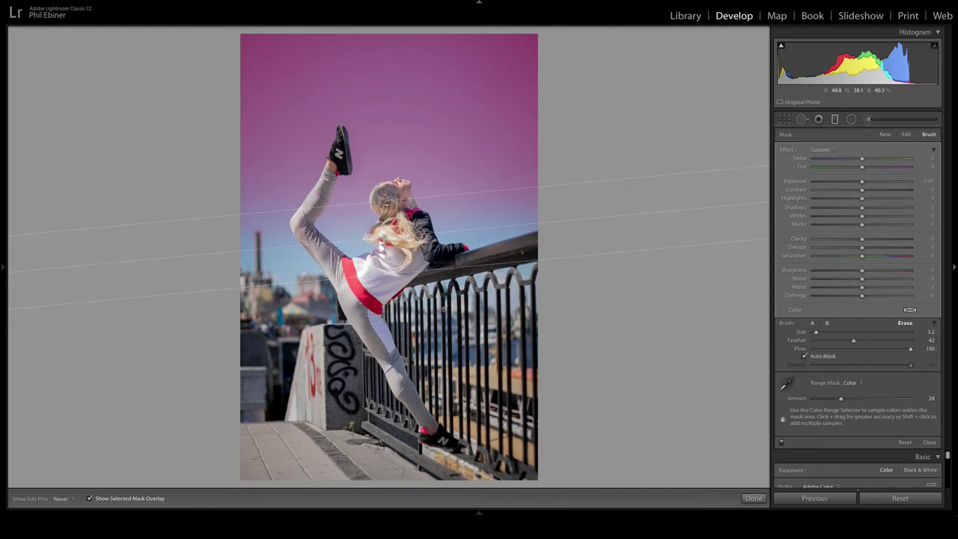
key("h")
mouse_move(404, 216)
left_mouse_down()
mouse_move(343, 158)
mouse_move(332, 175)
left_mouse_up()
mouse_move(383, 237)
left_mouse_down()
mouse_move(421, 226)
mouse_move(410, 235)
mouse_move(402, 200)
mouse_move(320, 189)
mouse_move(311, 217)
left_mouse_up()
key("h")
mouse_move(403, 199)
left_mouse_down()
mouse_move(424, 229)
mouse_move(406, 214)
left_mouse_up()
key("h")
left_click(91, 499)
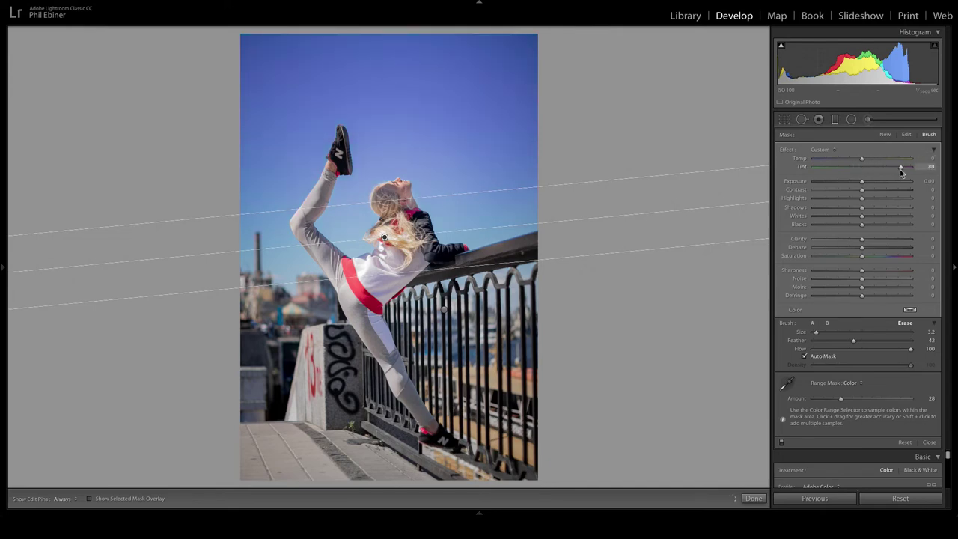
Set the sky filter's tint to 88, temp to −30 and exposure to −0.71, and move the gradient lower towards the skyline.
left_click_drag(900, 172, 849, 164)
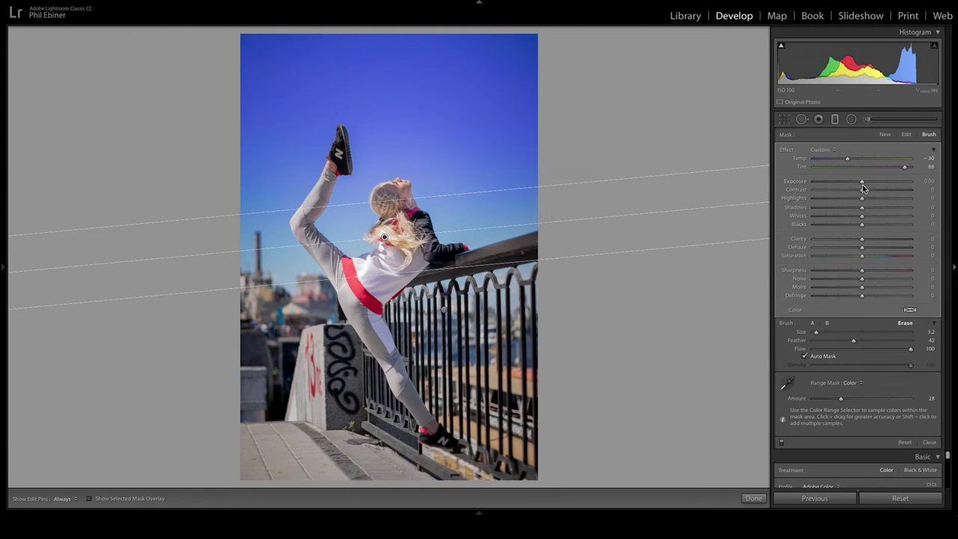
left_click_drag(862, 183, 833, 191)
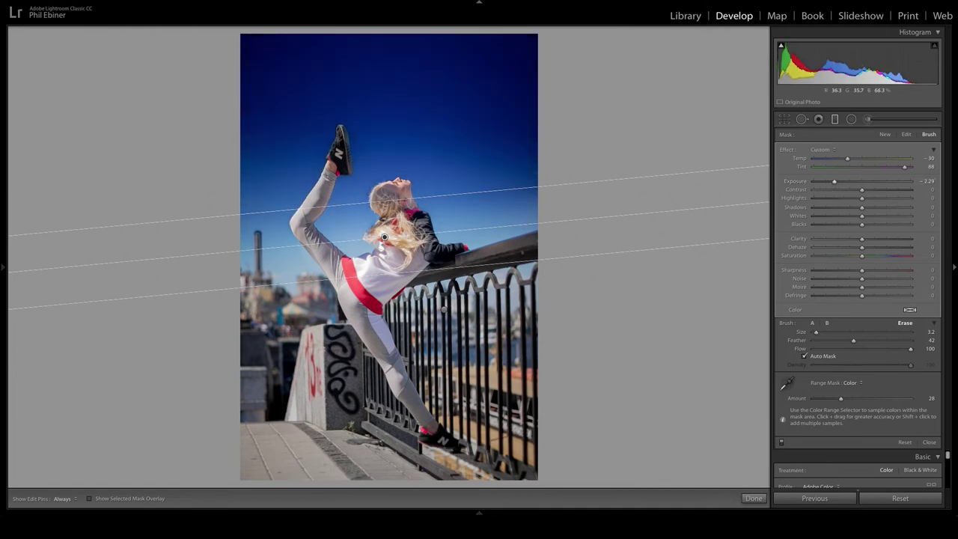
left_click_drag(384, 237, 382, 258)
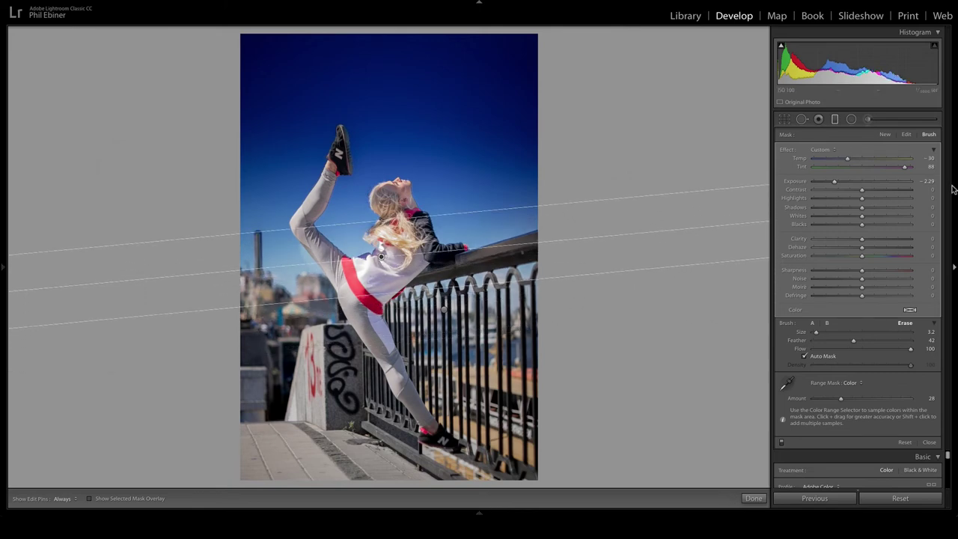
left_click(851, 181)
left_click_drag(850, 181, 853, 187)
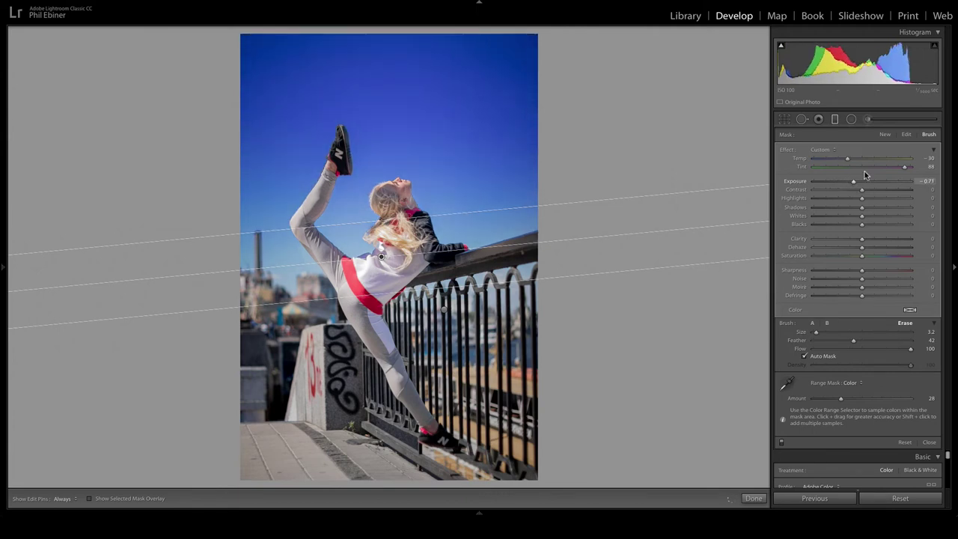
Try the sky filter's saturation at −67 and at 18, and reset it to its default.
left_click(830, 256)
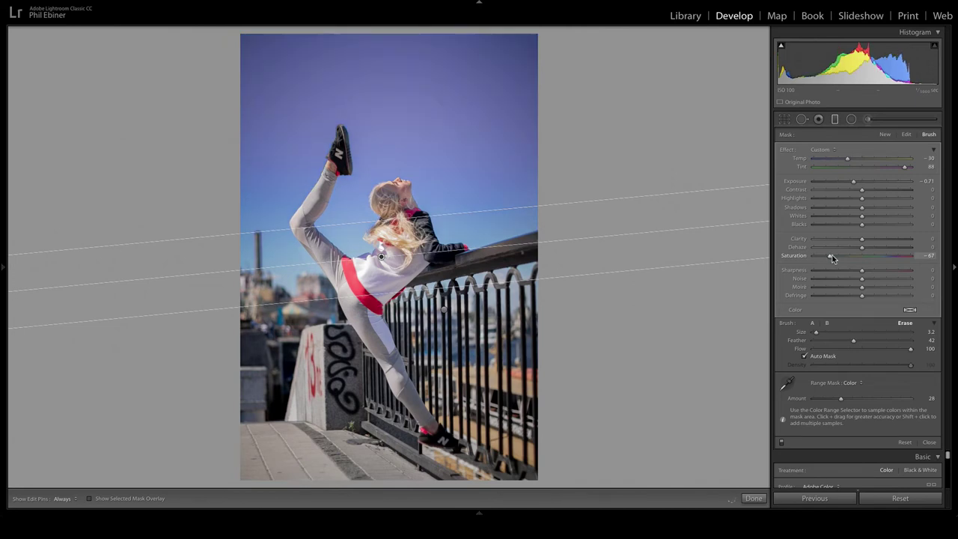
left_click_drag(832, 256, 872, 260)
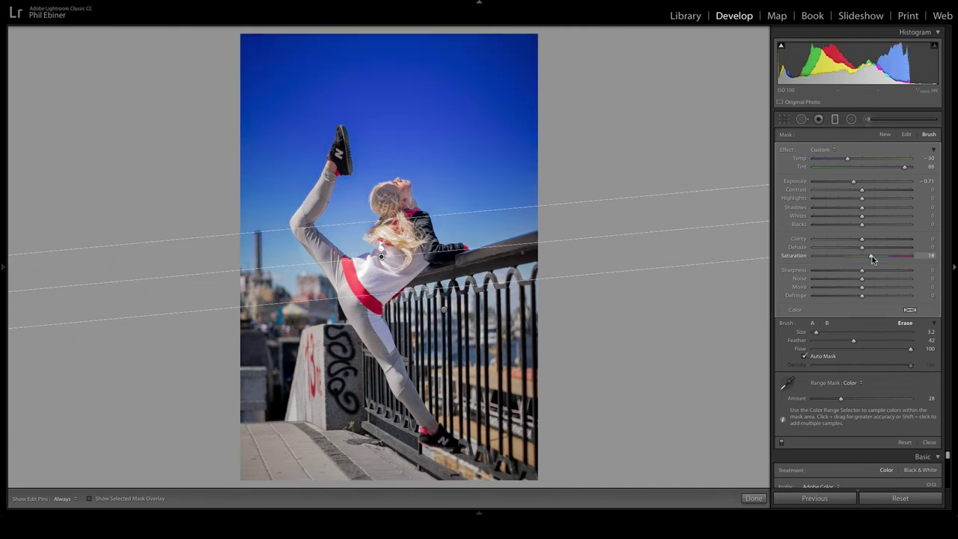
double_click(871, 258)
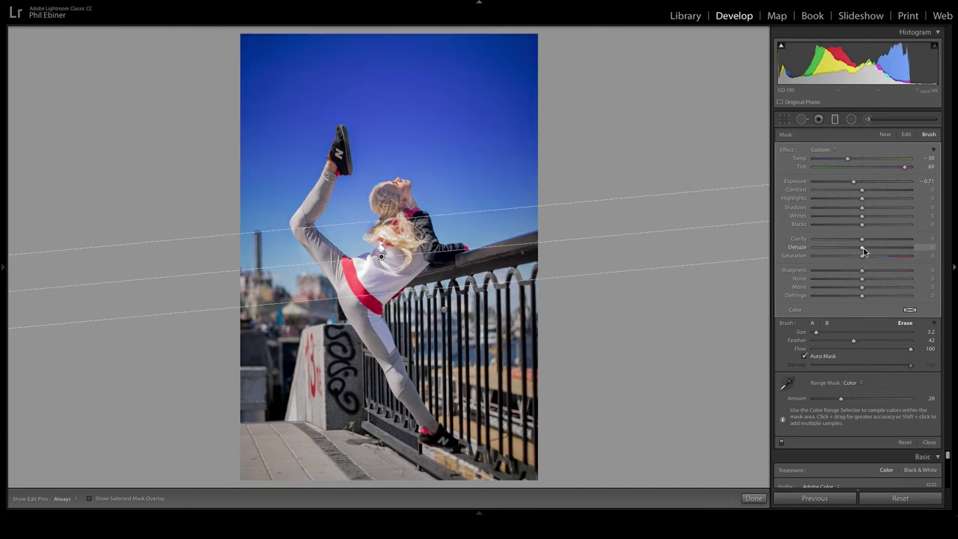
Set the sky filter's dehaze to 25, temp to −23 and exposure to −0.14.
mouse_move(865, 251)
left_mouse_down()
mouse_move(892, 250)
mouse_move(872, 250)
left_mouse_up()
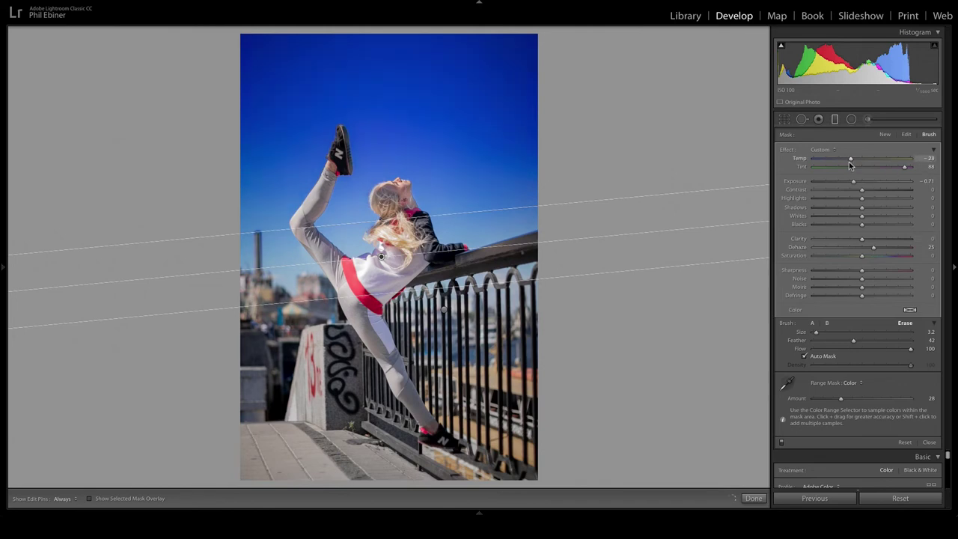
left_click_drag(849, 160, 859, 183)
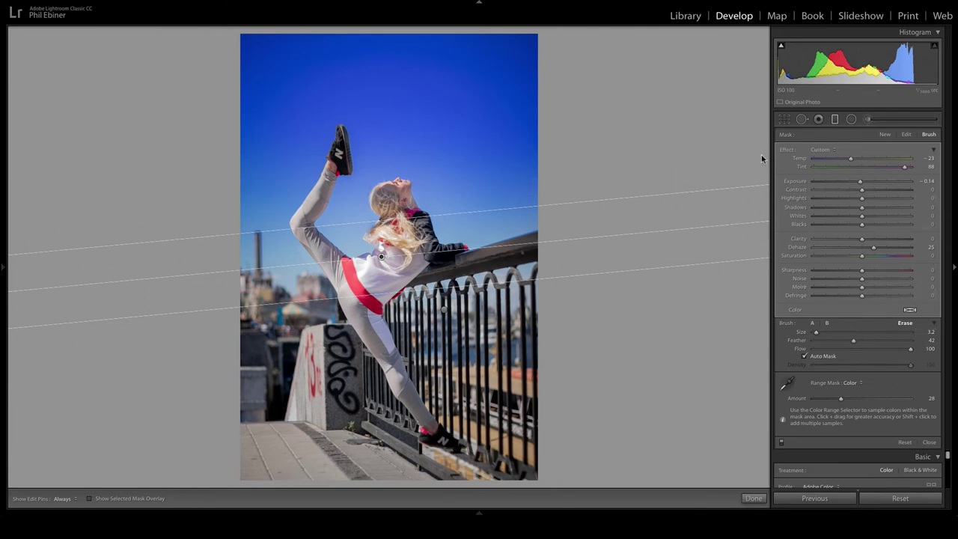
Try pink overlay colors on the sky filter and settle on a green with hue 155 and saturation 75%.
left_click(910, 310)
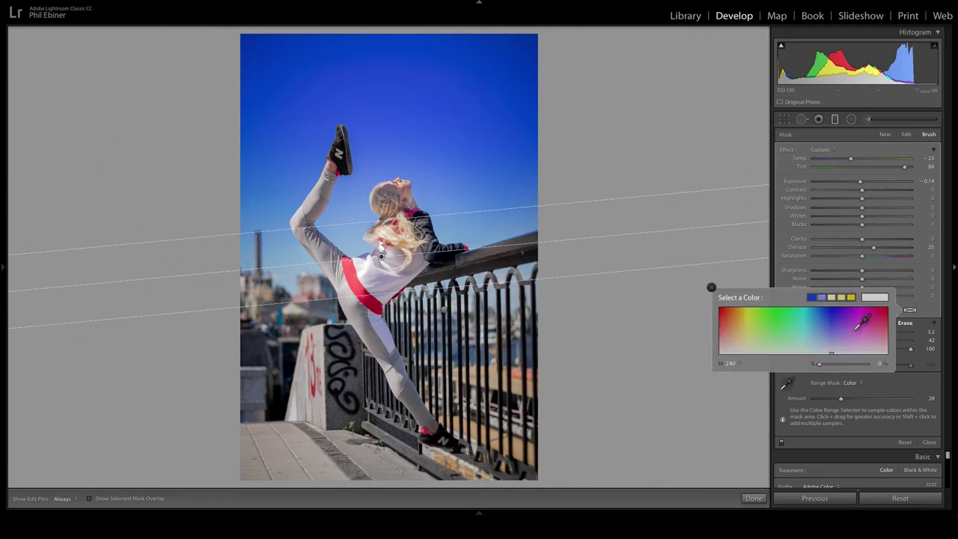
left_click(827, 310)
left_click_drag(827, 311, 873, 331)
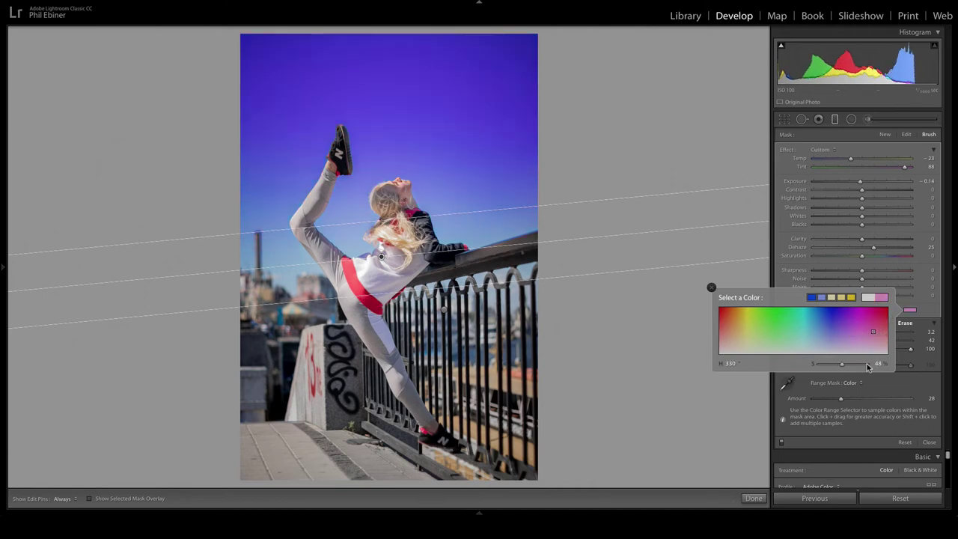
mouse_move(848, 367)
left_mouse_down()
mouse_move(874, 368)
mouse_move(820, 366)
mouse_move(864, 365)
mouse_move(846, 372)
left_mouse_up()
left_click(862, 329)
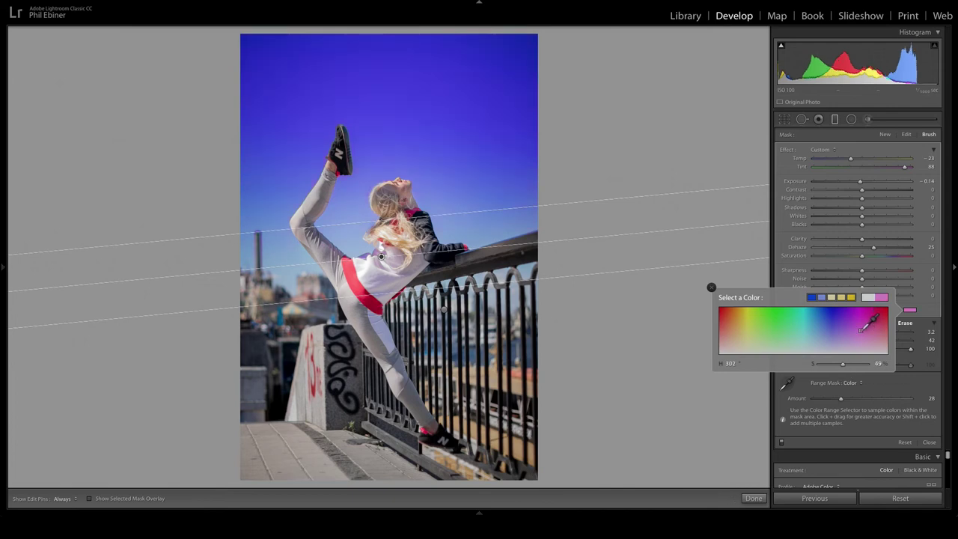
mouse_move(861, 330)
left_mouse_down()
mouse_move(889, 327)
mouse_move(760, 329)
mouse_move(791, 327)
left_mouse_up()
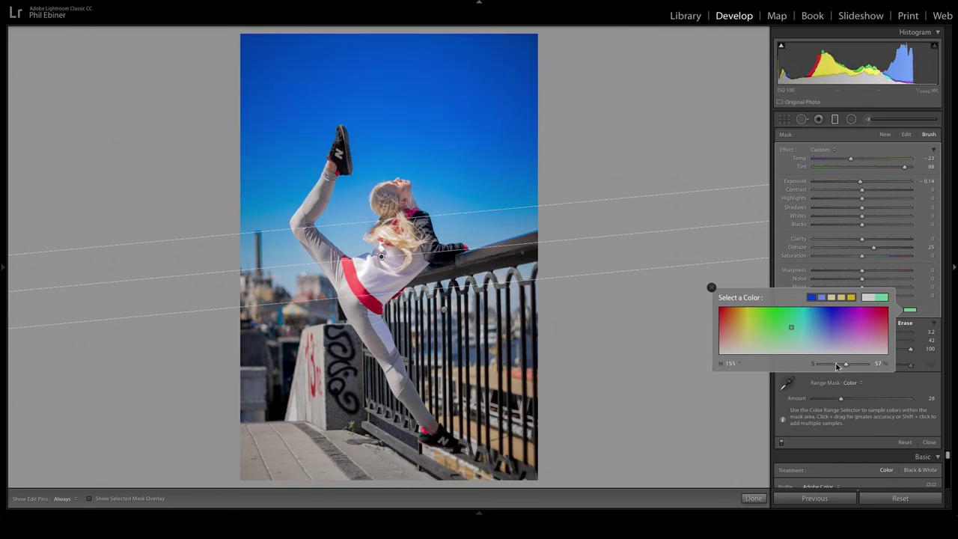
left_click_drag(853, 367, 855, 365)
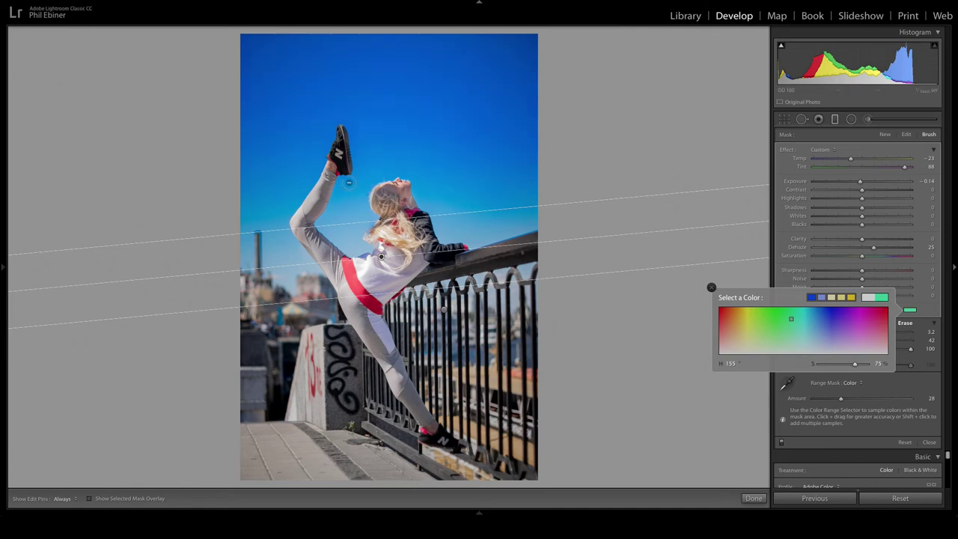
left_click(711, 287)
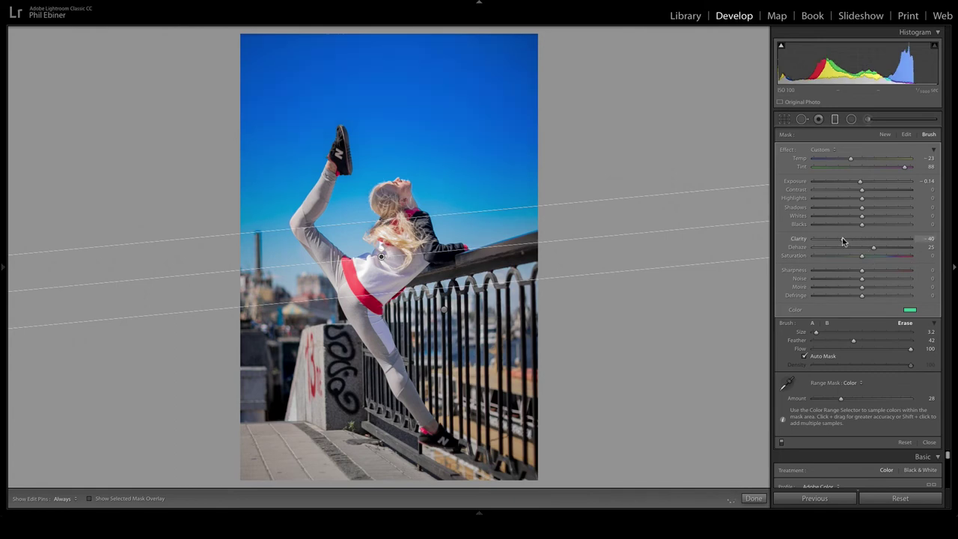
Try strongly negative clarity on the sky filter and reset it, set the exposure to −0.75, and finish the filter.
left_click_drag(842, 237, 814, 238)
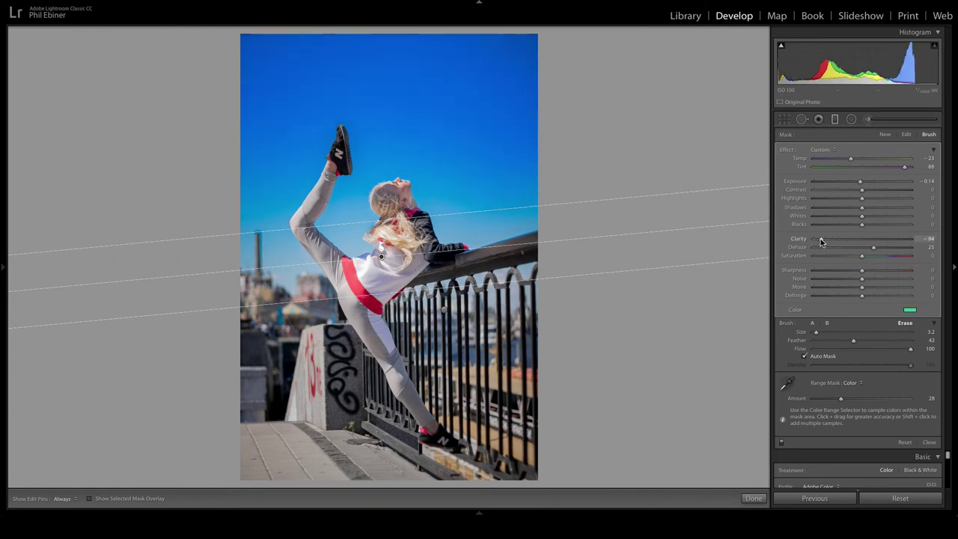
double_click(822, 239)
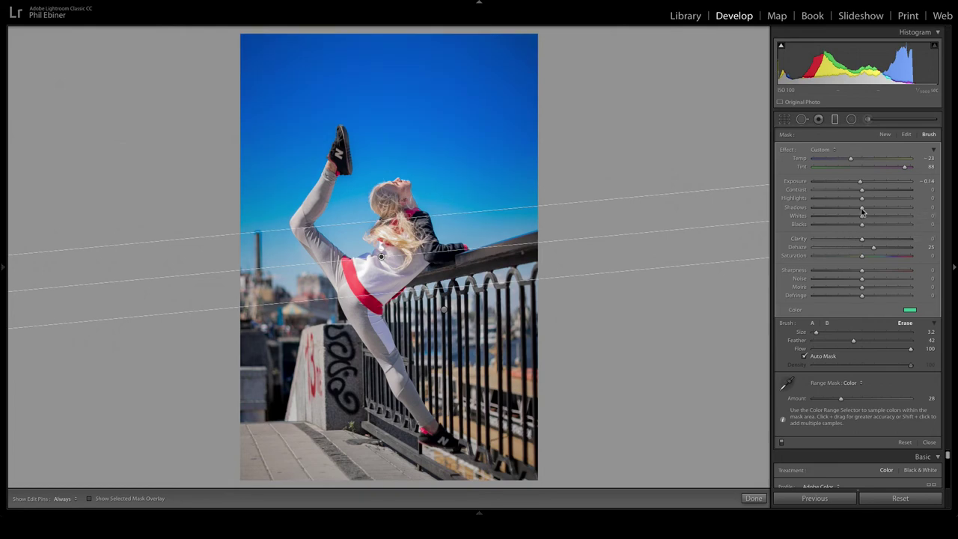
mouse_move(861, 184)
left_mouse_down()
mouse_move(882, 186)
mouse_move(852, 184)
left_mouse_up()
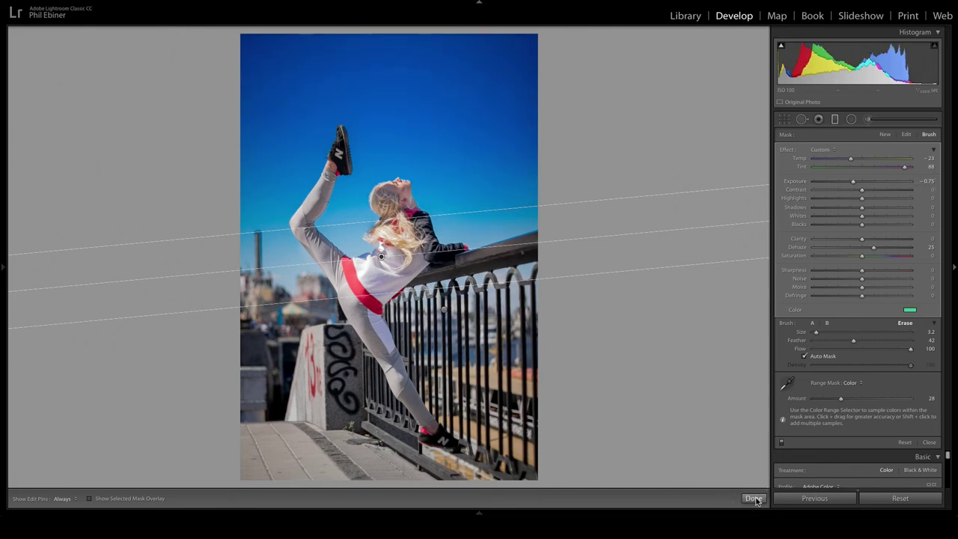
left_click(753, 498)
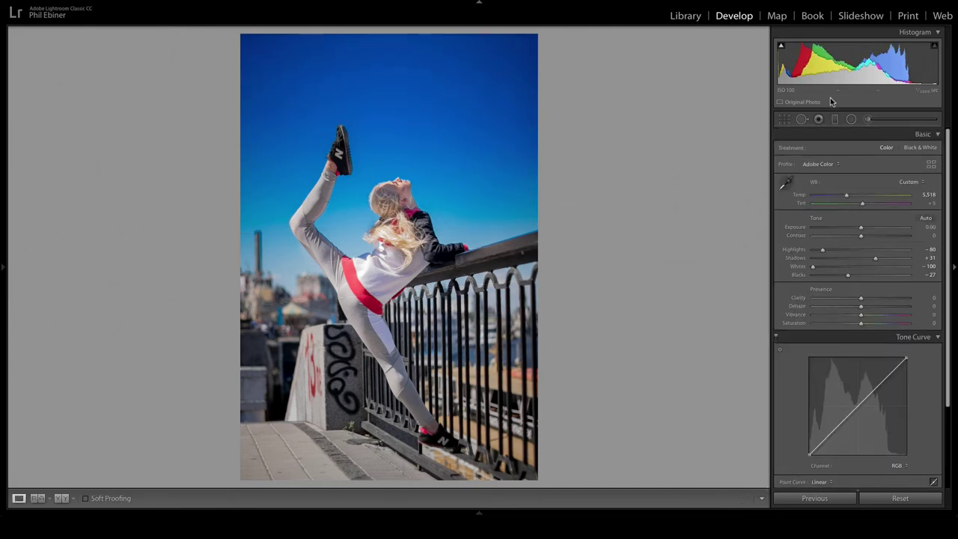
Toggle repeatedly between the original photo and the edited version to judge the deepened blue sky.
key("backslash")
key("backslash")
key("backslash")
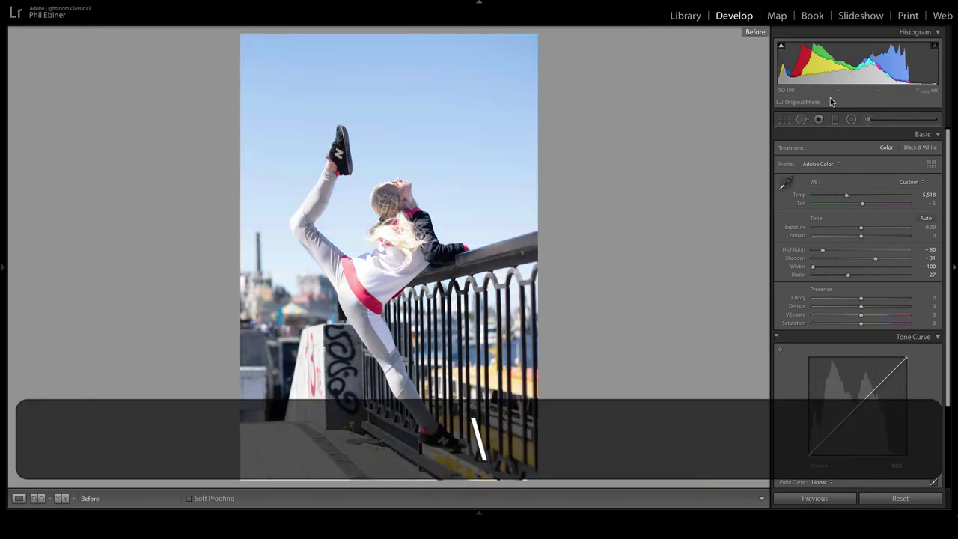
key("backslash")
key("backslash")
key("backslash")
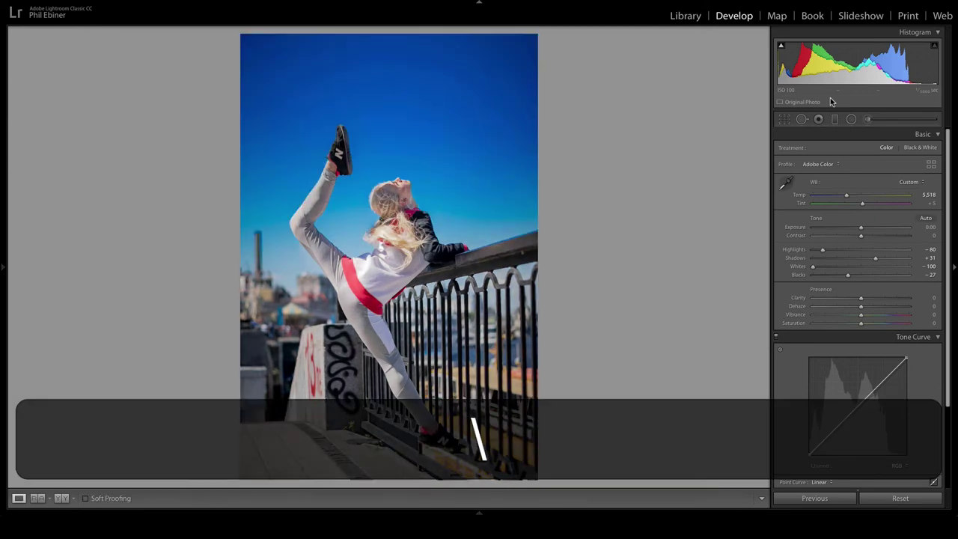
key("backslash")
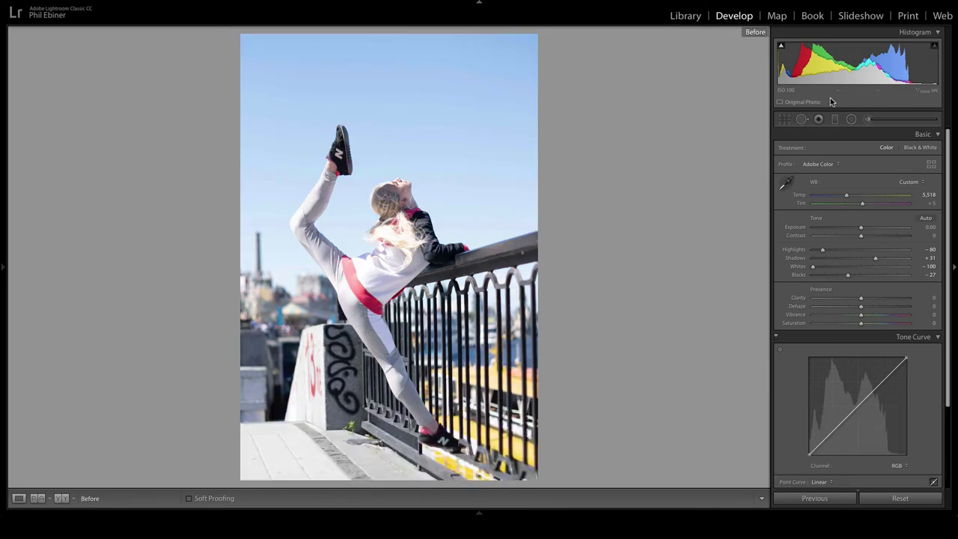
key("backslash")
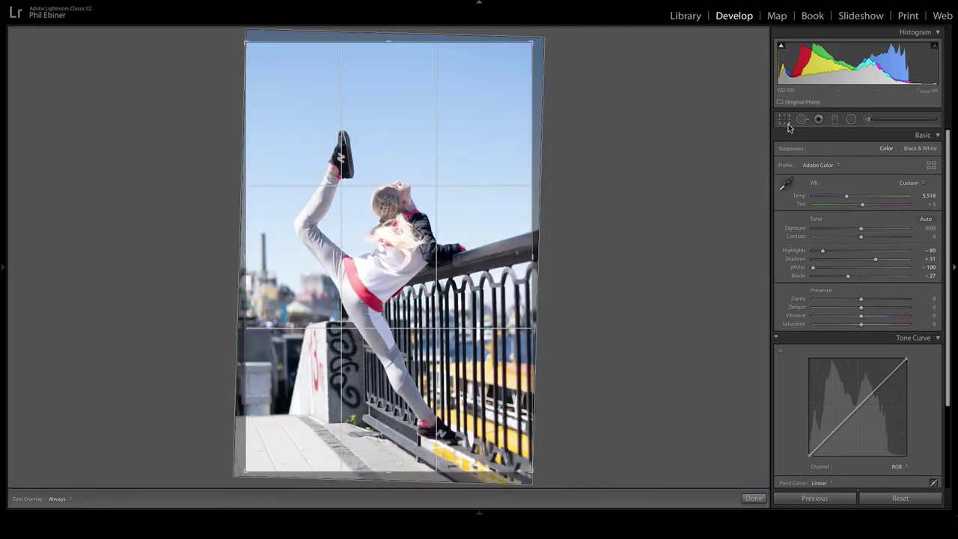
Crop the photo slightly tighter around the woman, reposition it within the frame, rotate it to an angle of 2.46, and apply the crop.
left_click(785, 120)
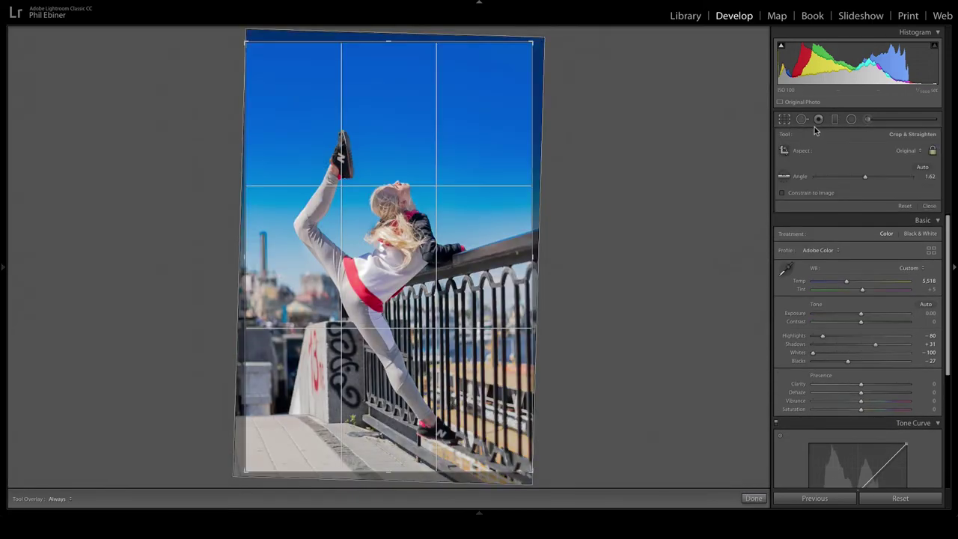
left_click_drag(529, 41, 520, 52)
left_click_drag(439, 142, 437, 144)
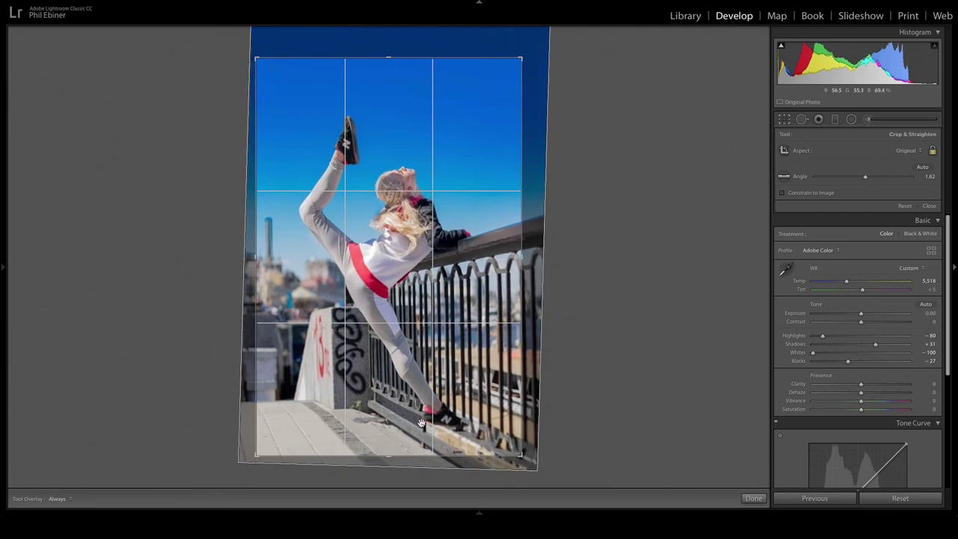
left_click_drag(359, 101, 359, 102)
left_click_drag(523, 56, 541, 43)
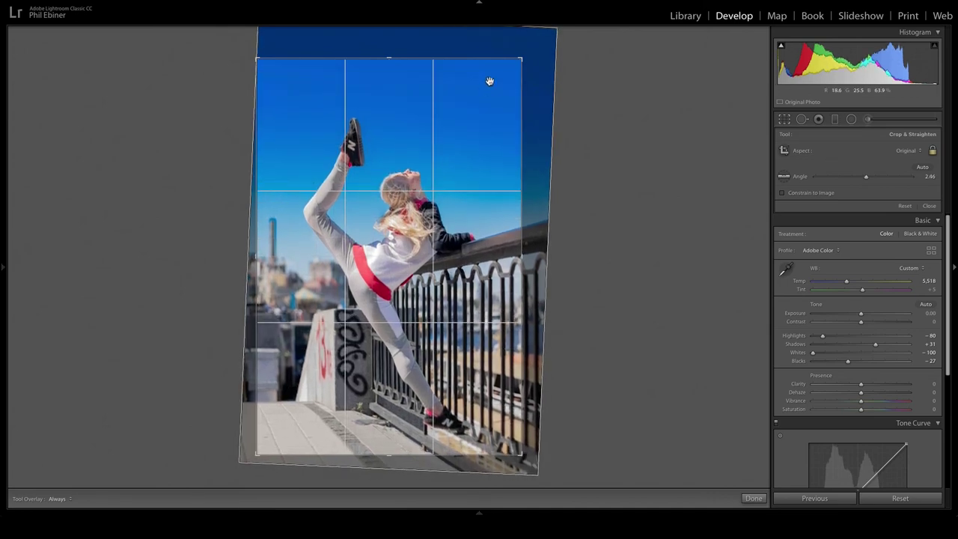
key("Return")
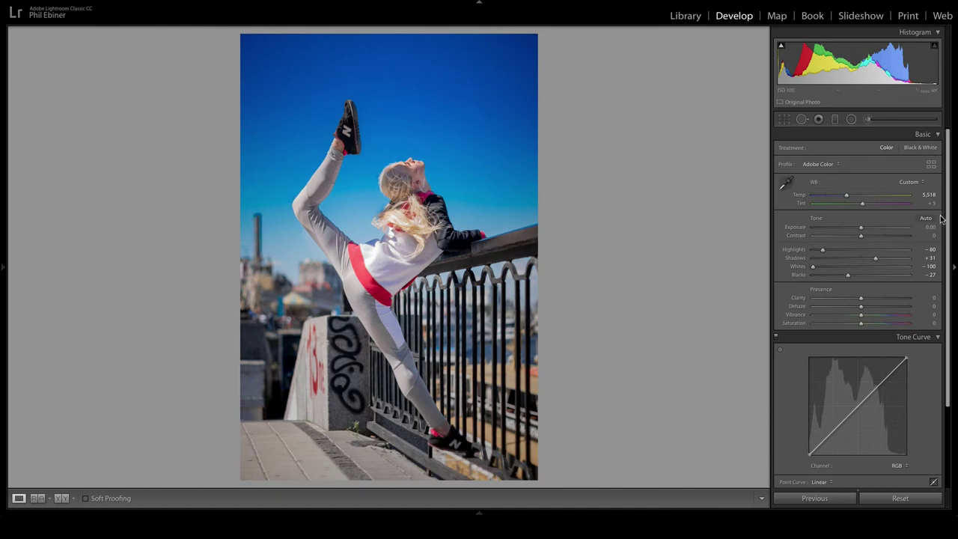
Heal the distant tower with a size 78 spot stroke, sourcing from clear sky above the railing, with feather 15.
left_click(802, 119)
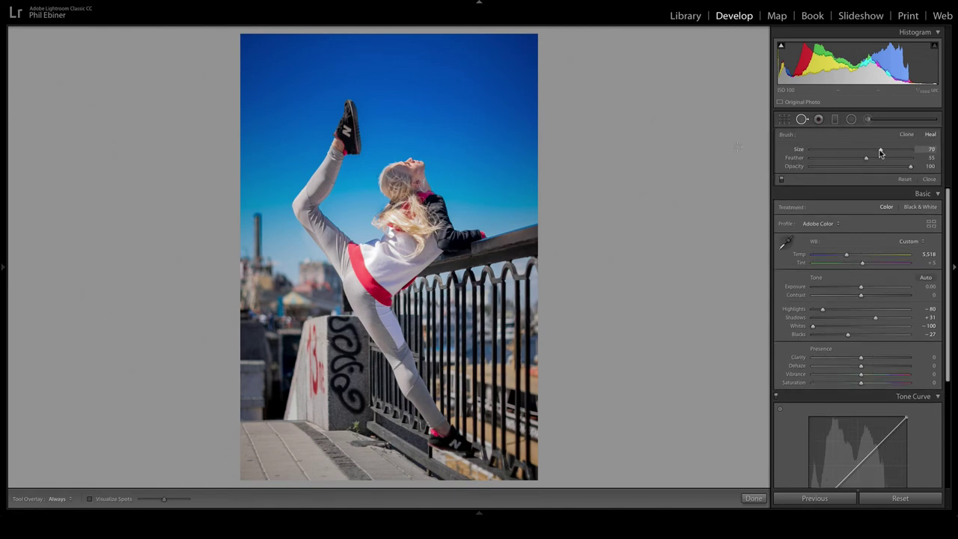
left_click_drag(884, 152, 888, 149)
mouse_move(256, 214)
left_mouse_down()
mouse_move(257, 247)
mouse_move(256, 218)
mouse_move(261, 236)
left_mouse_up()
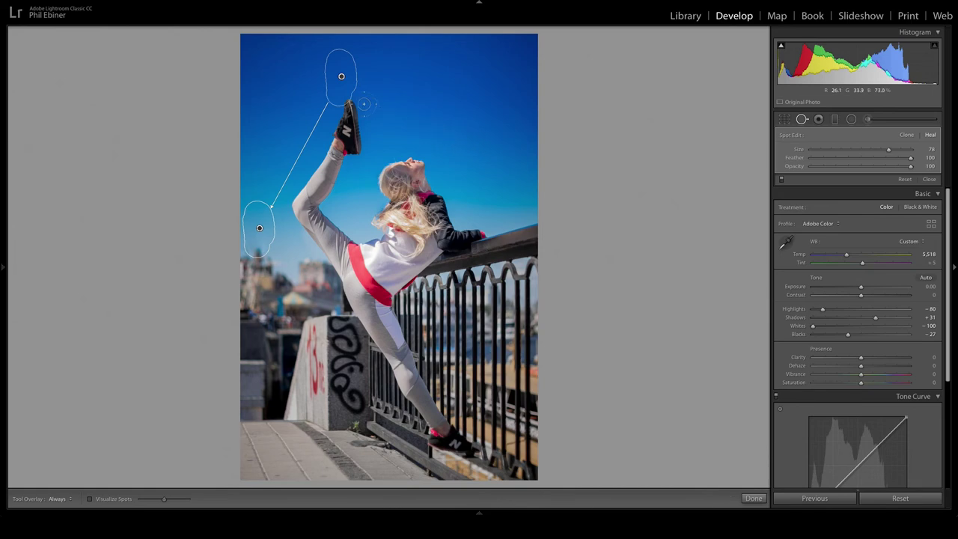
mouse_move(278, 225)
left_mouse_down()
mouse_move(513, 186)
mouse_move(503, 185)
left_mouse_up()
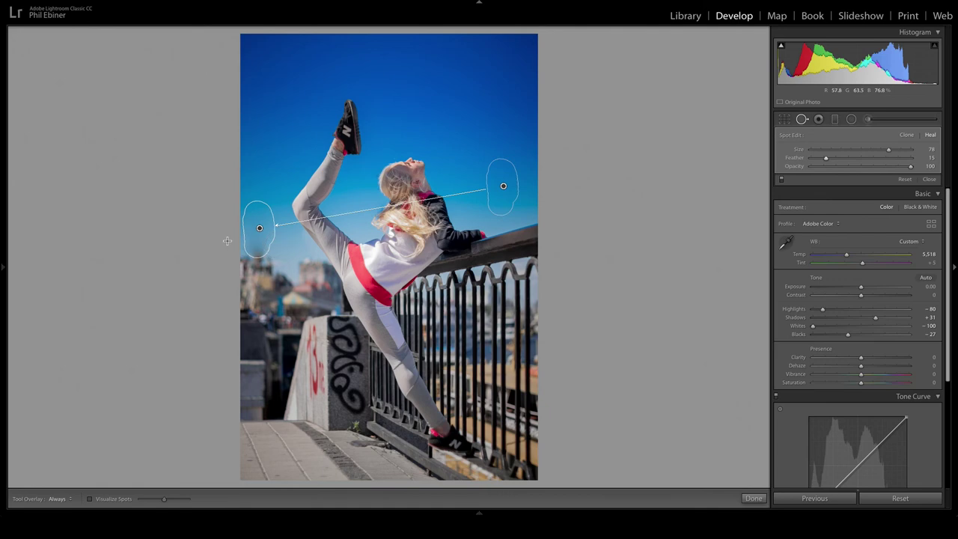
Add a horizontal heal stroke across the tower's base, sourced from sky above the railing, set its feather to 33, and finish.
left_click_drag(253, 242, 276, 242)
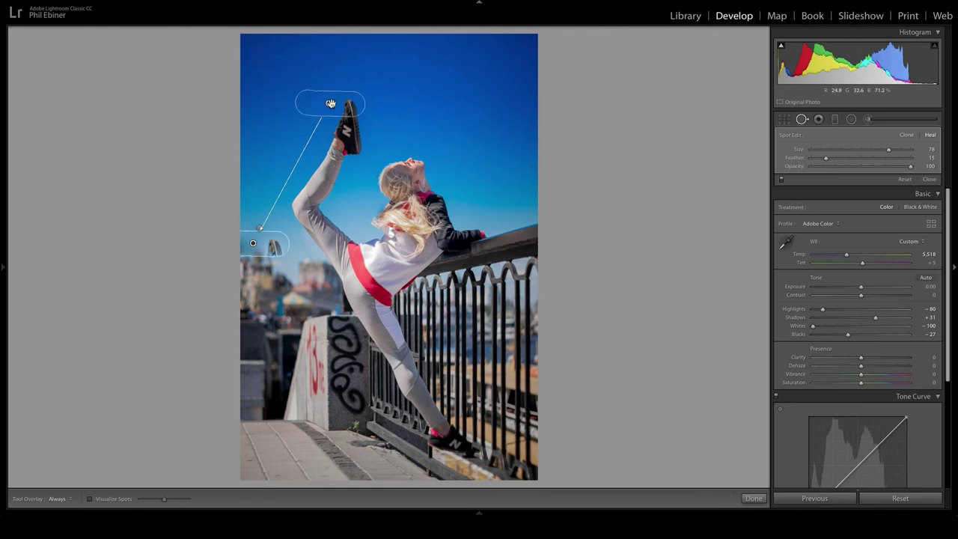
mouse_move(329, 102)
left_mouse_down()
mouse_move(455, 133)
mouse_move(492, 181)
left_mouse_up()
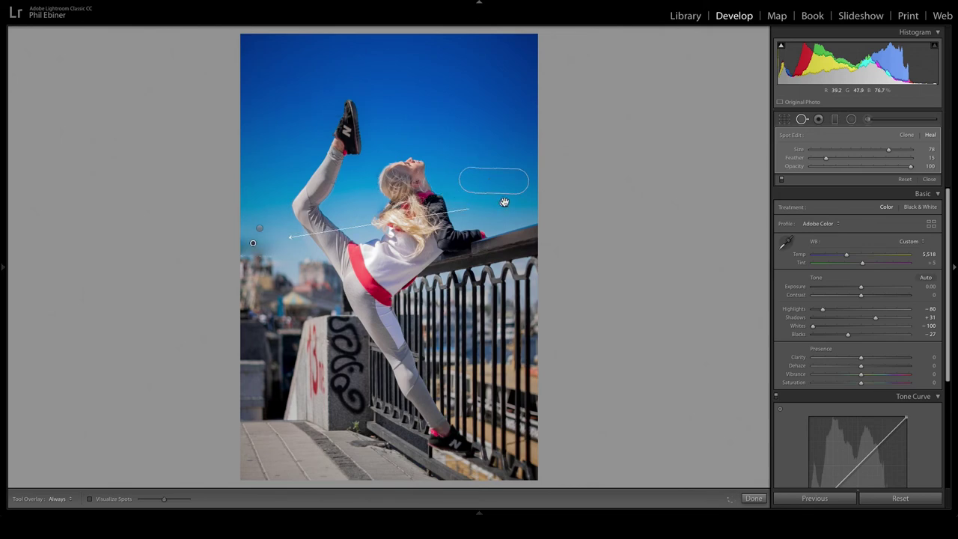
left_click(843, 159)
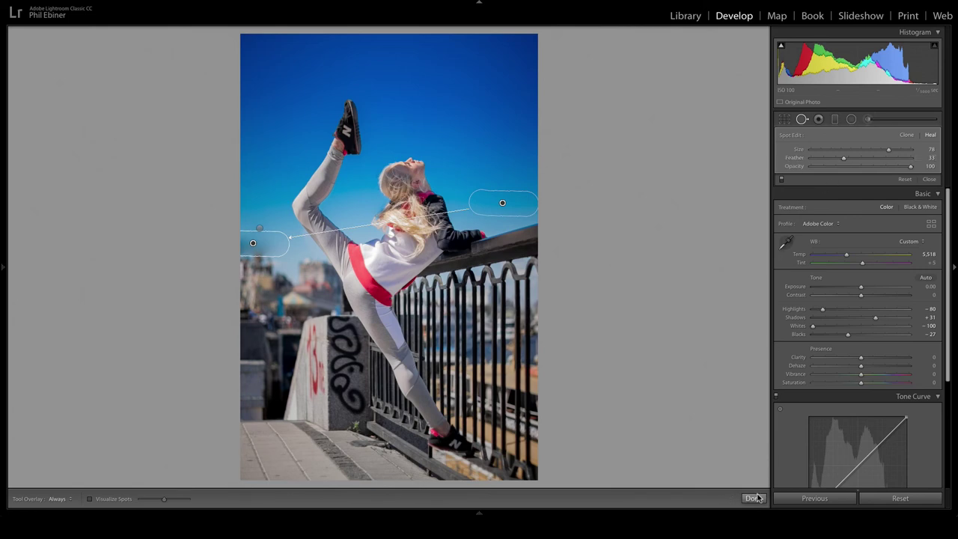
left_click(756, 498)
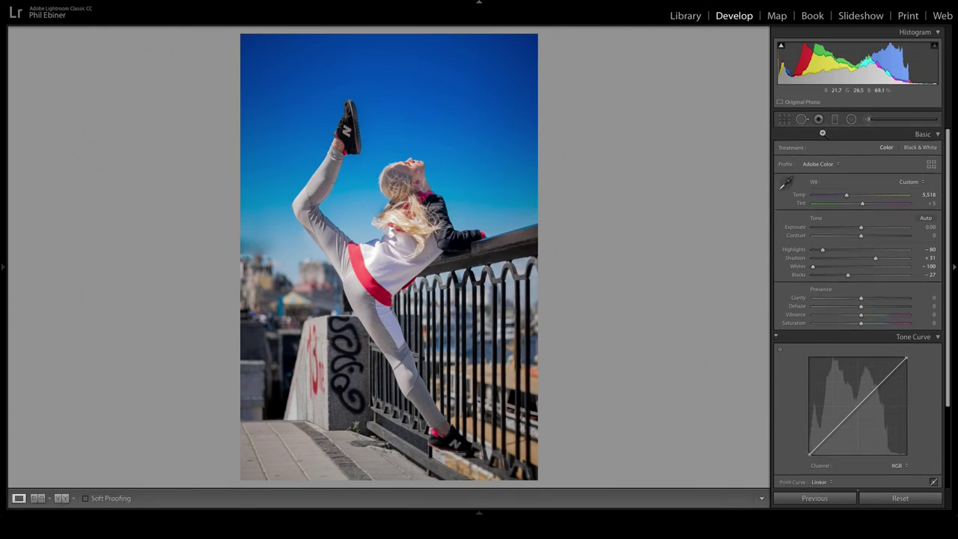
Reopen the healing spots, delete the horizontal stroke at the tower's base, nudge the remaining one slightly down, and finish.
left_click(802, 119)
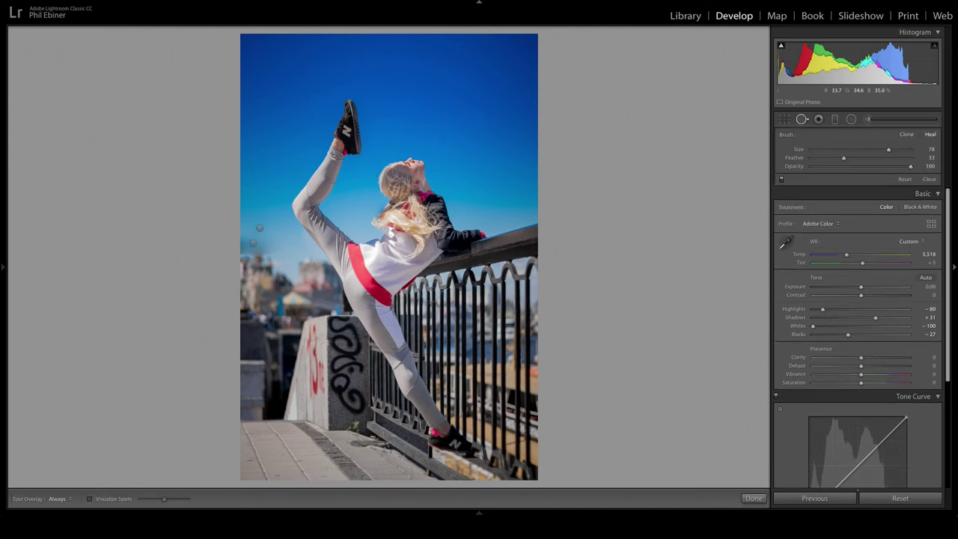
left_click_drag(258, 217, 253, 243)
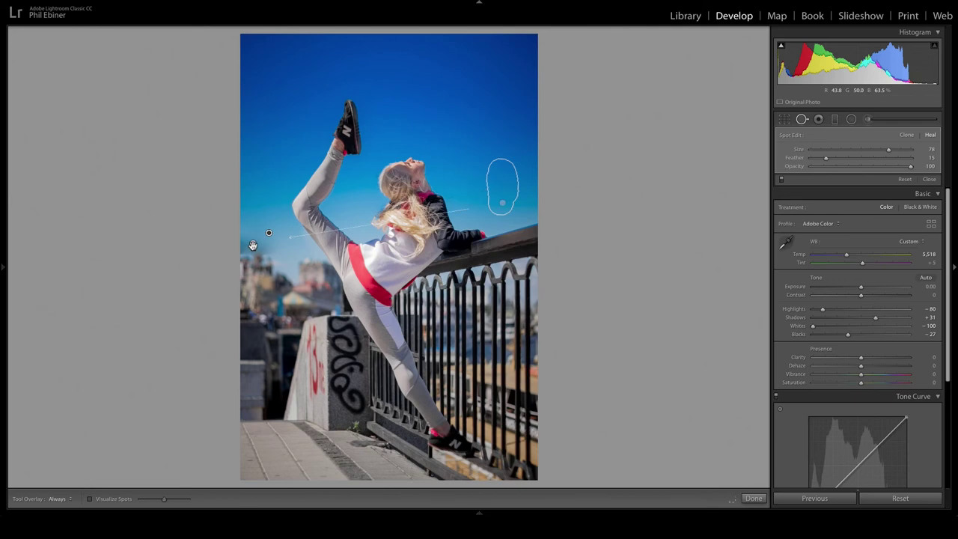
key("BackSpace")
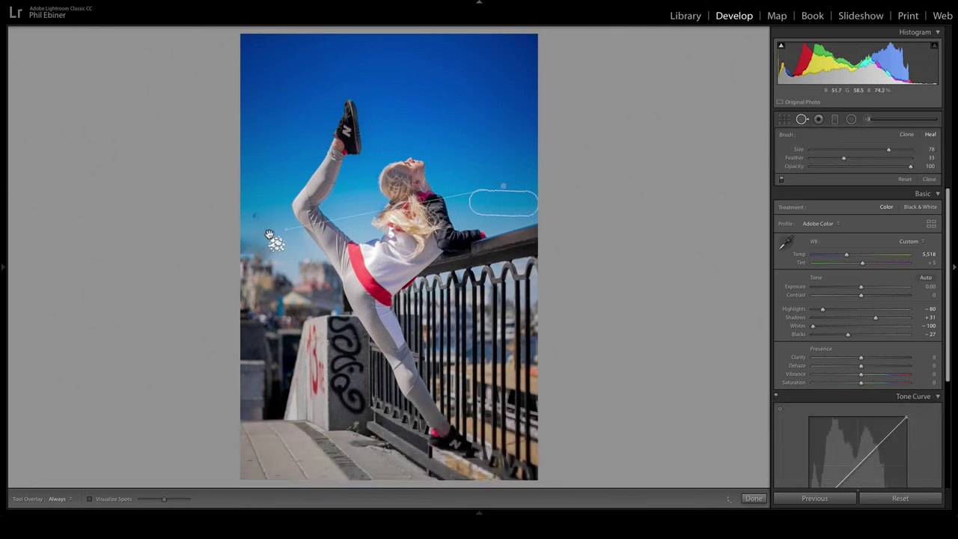
left_click_drag(272, 240, 267, 233)
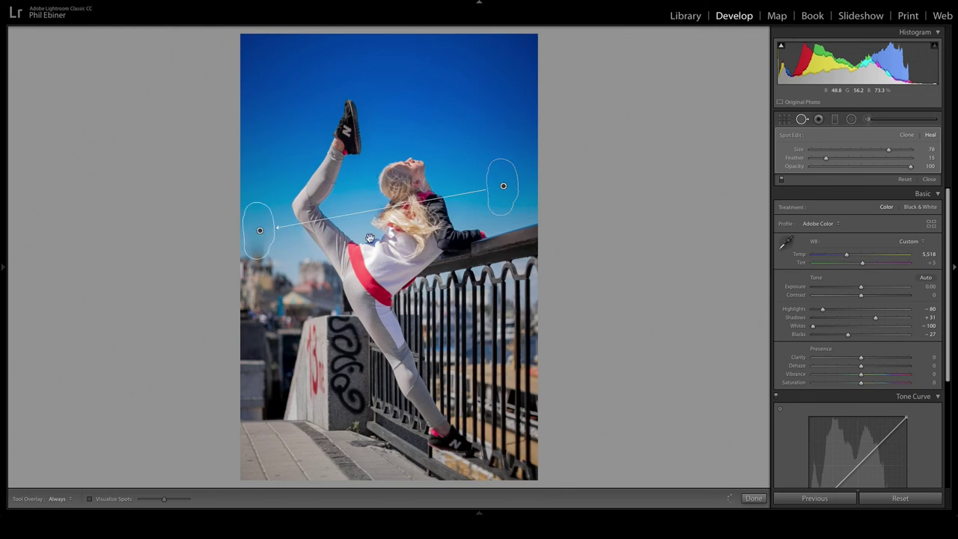
left_click(753, 497)
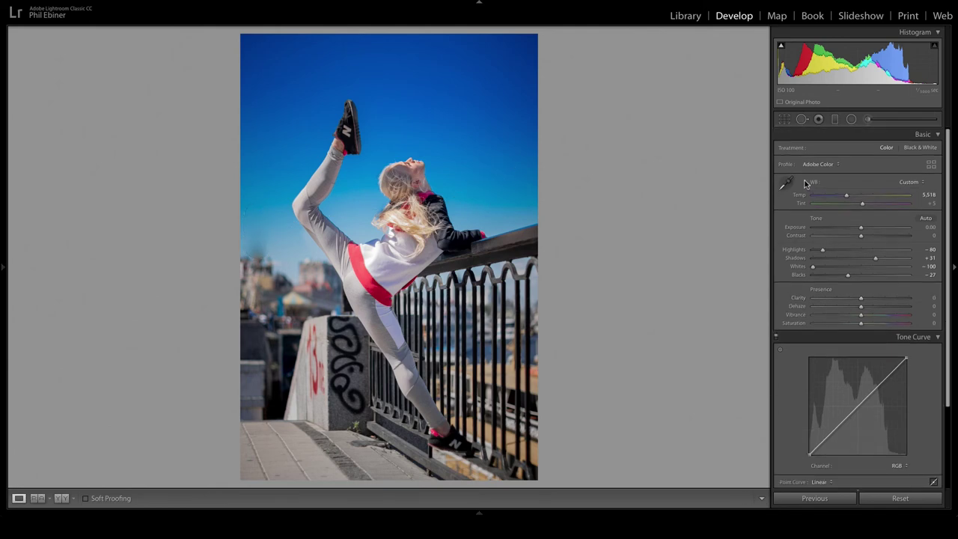
Start a new adjustment brush mask on the sky beside the healed tower and toggle its mask overlay on and off.
left_click(258, 260)
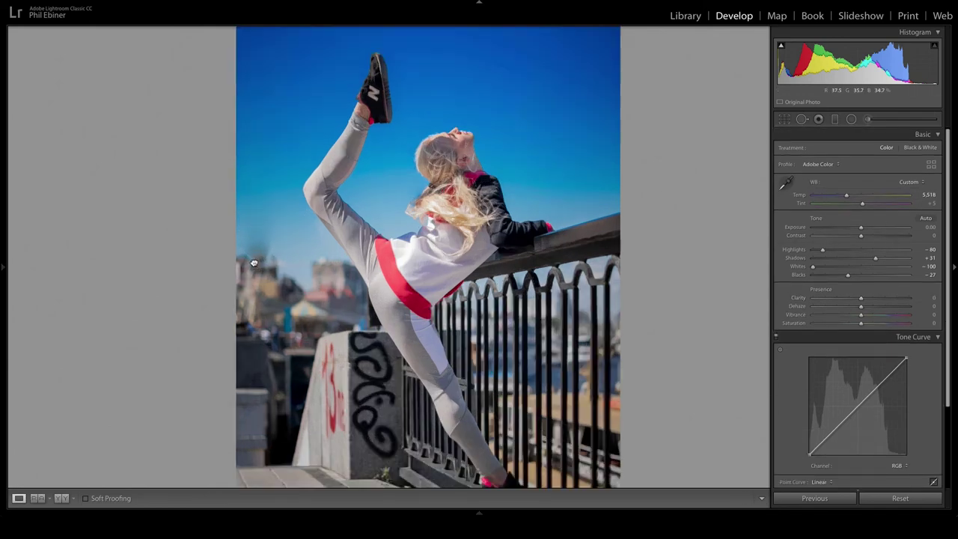
left_click(865, 119)
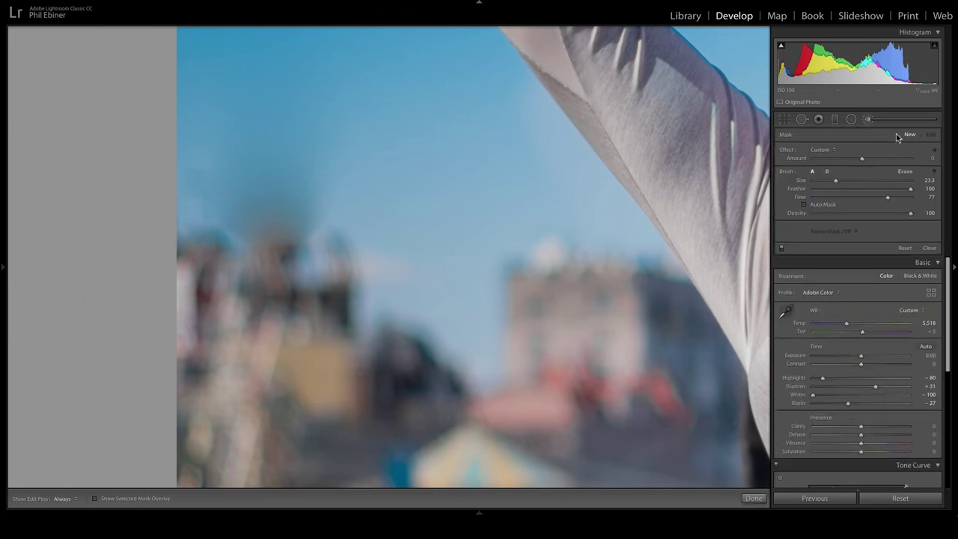
left_click(911, 147)
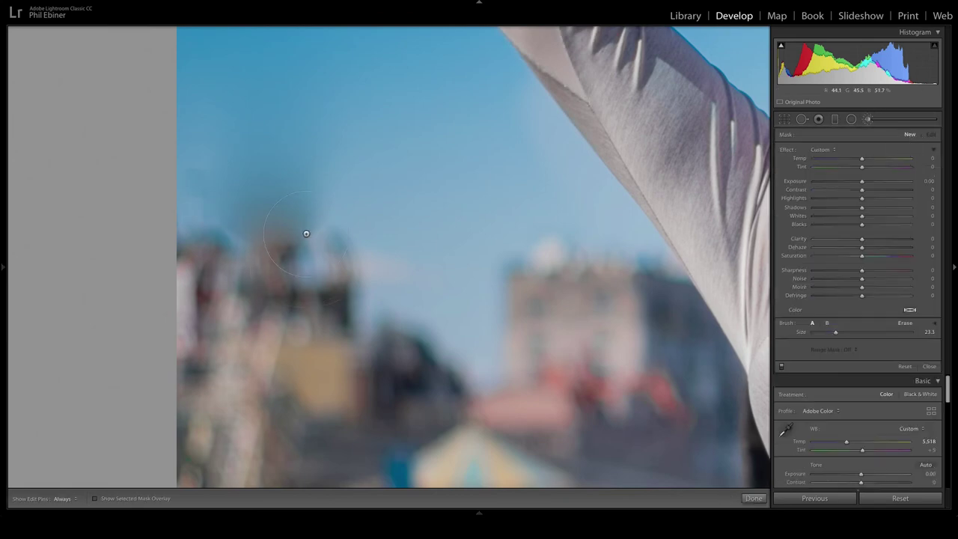
key("h")
left_click(332, 219)
left_click(95, 499)
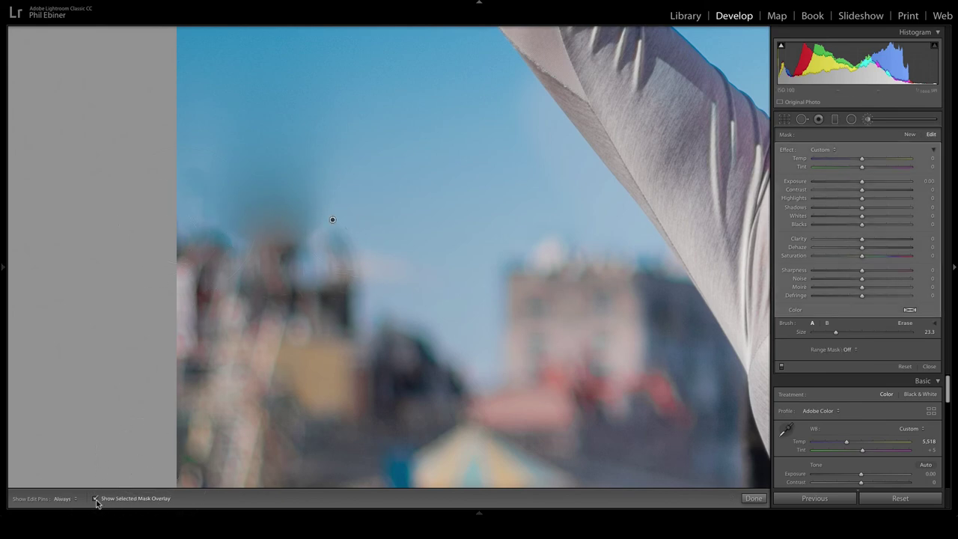
left_click(95, 499)
Set the brush adjustment's sharpness and clarity to −100, hide the edit pins, and finish the brush work.
left_click_drag(838, 274, 780, 260)
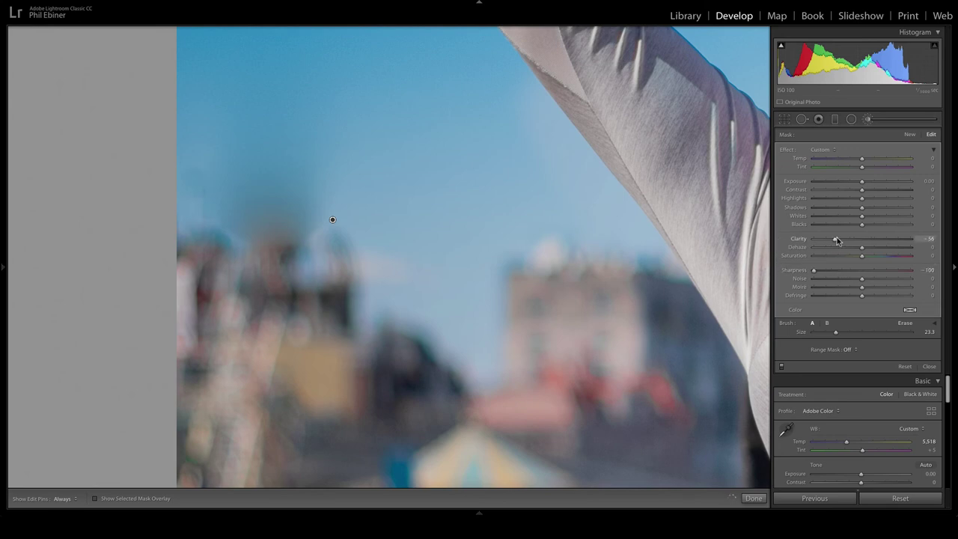
left_click_drag(835, 241, 811, 241)
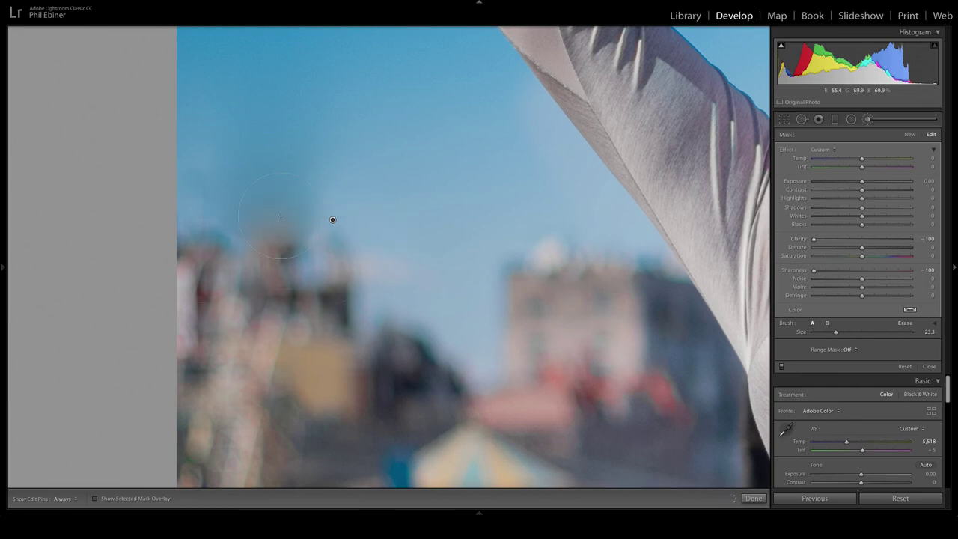
key("h")
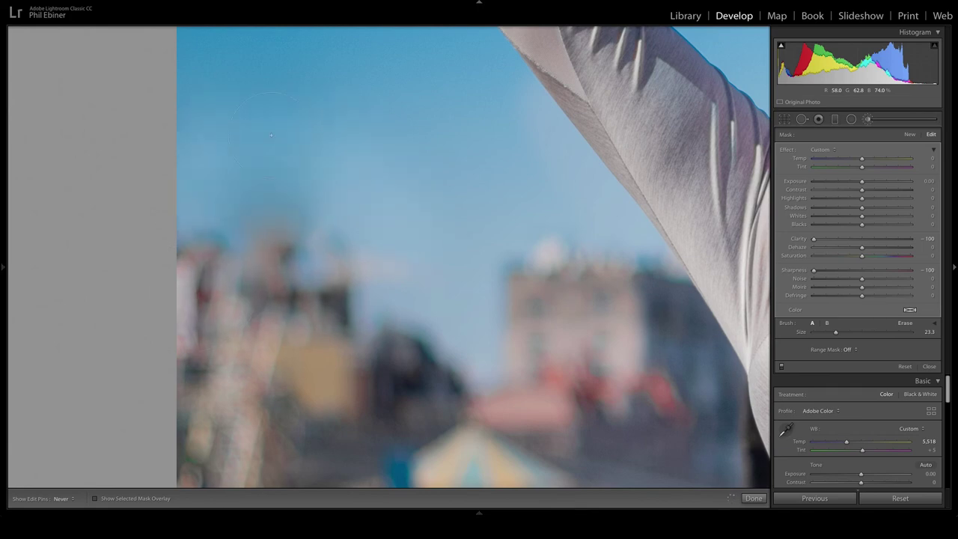
left_click(754, 497)
key("z")
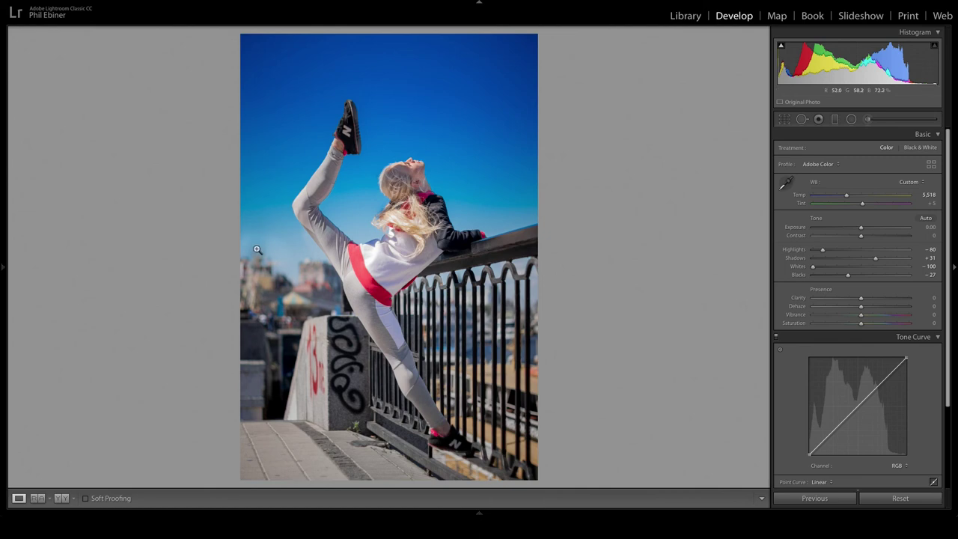
Toggle between the original and edited photo to check the healed tower area and the overall look.
key("backslash")
key("backslash")
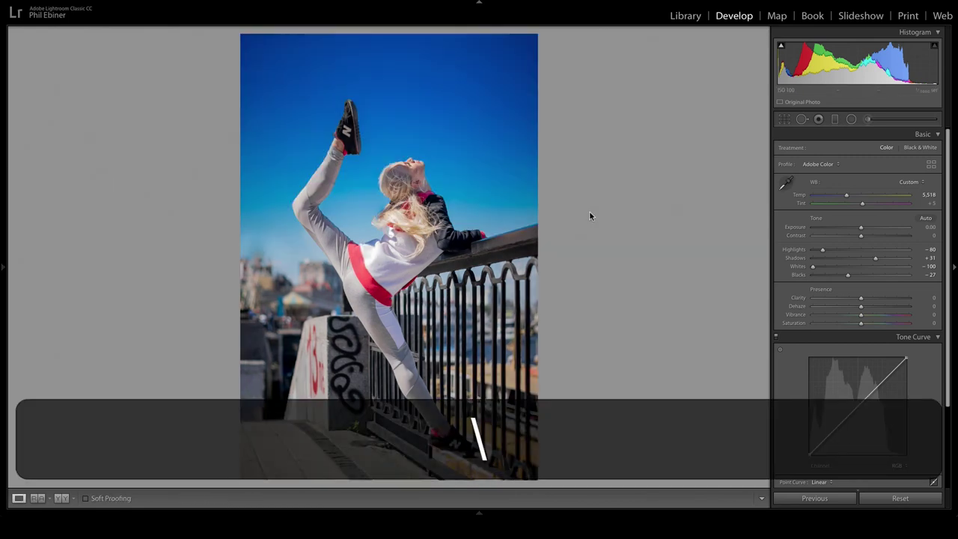
key("backslash")
key("backslash")
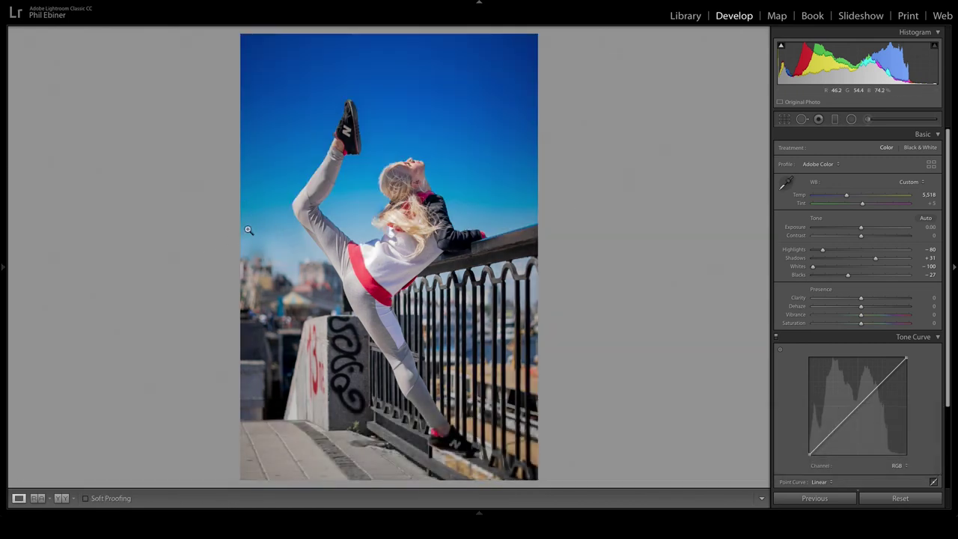
key("backslash")
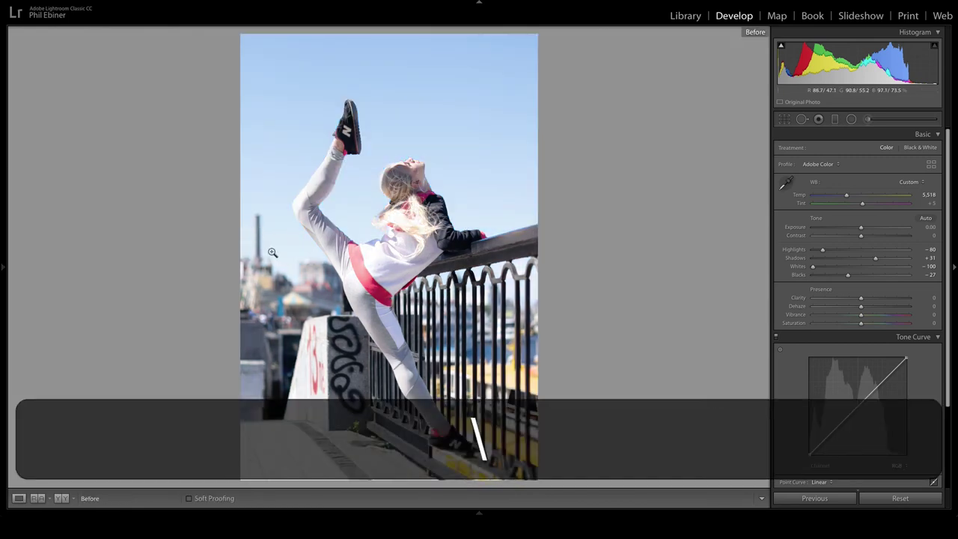
key("backslash")
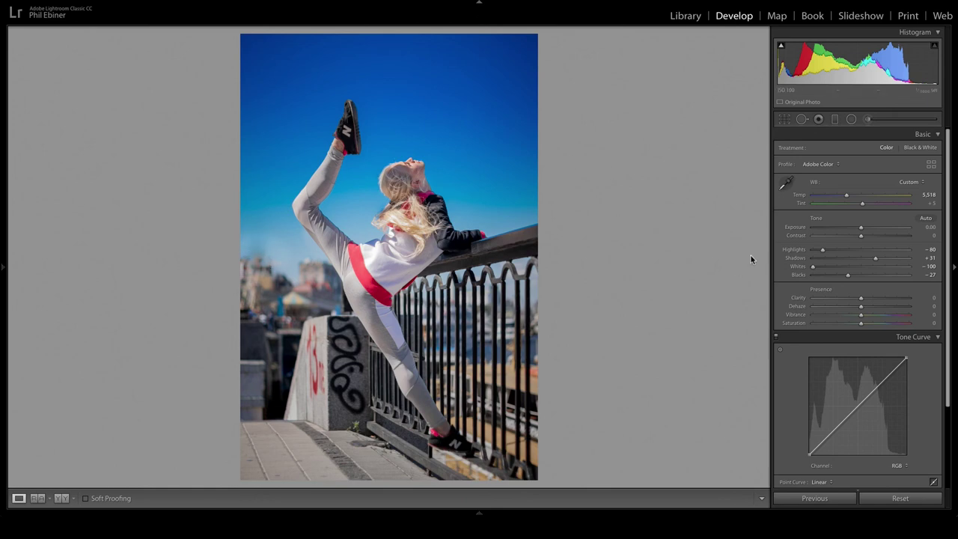
key("backslash")
key("backslash")
Try brighter highlights and darker shadows with an S-shaped tone curve, and bring both points back onto the straight line.
left_click_drag(883, 382, 879, 379)
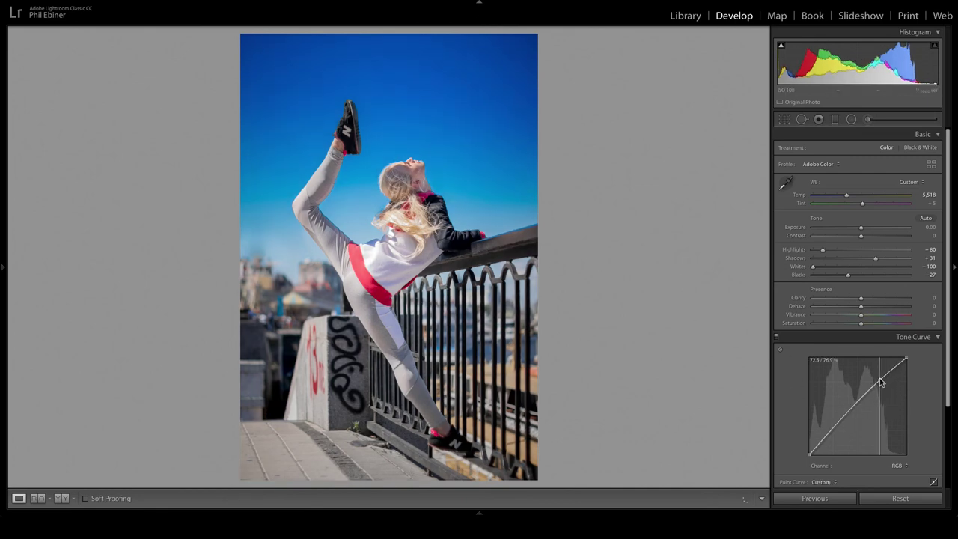
left_click_drag(835, 429, 836, 434)
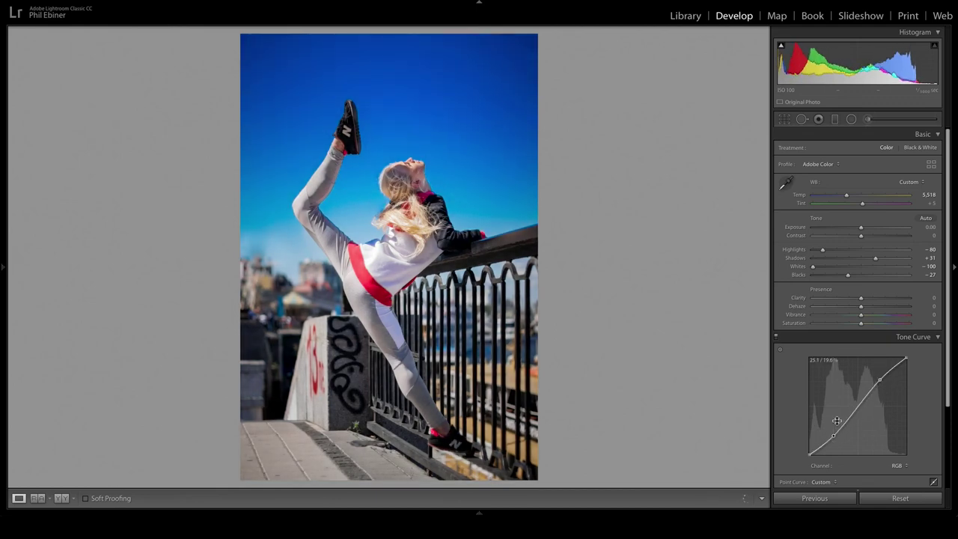
left_click_drag(881, 382, 880, 386)
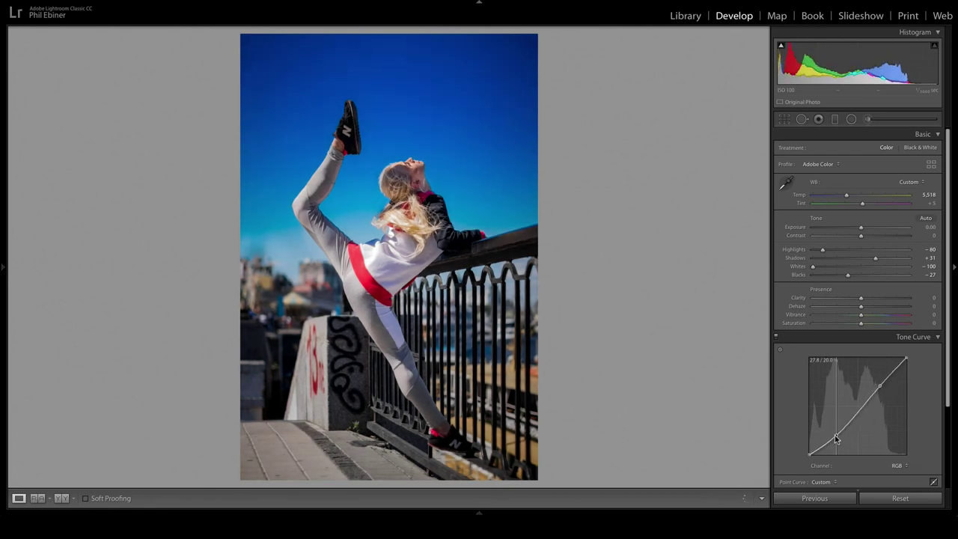
left_click_drag(834, 435, 836, 437)
mouse_move(836, 439)
left_mouse_down()
mouse_move(835, 422)
mouse_move(839, 439)
mouse_move(842, 425)
left_mouse_up()
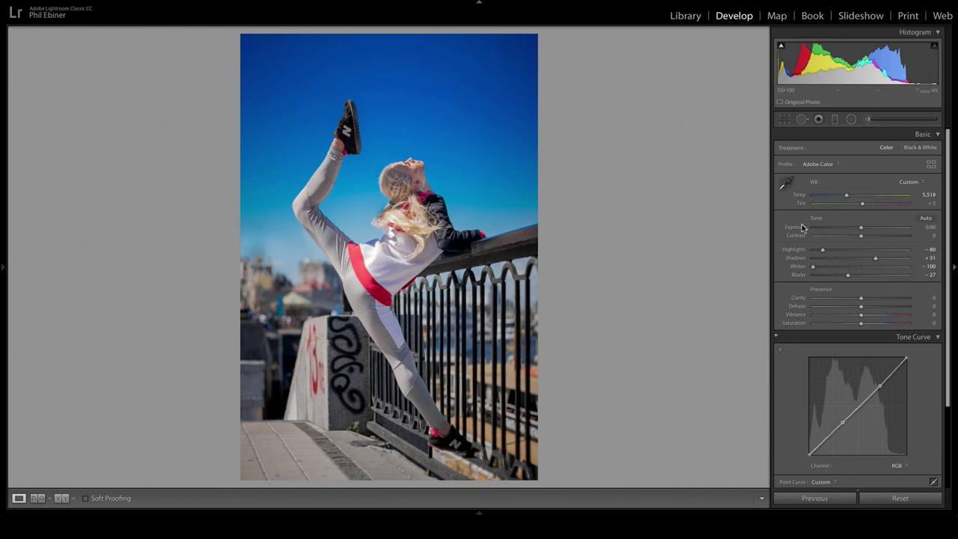
Compare the original and edited photo, first by toggling and finally side by side in the Before & After view.
key("backslash")
key("backslash")
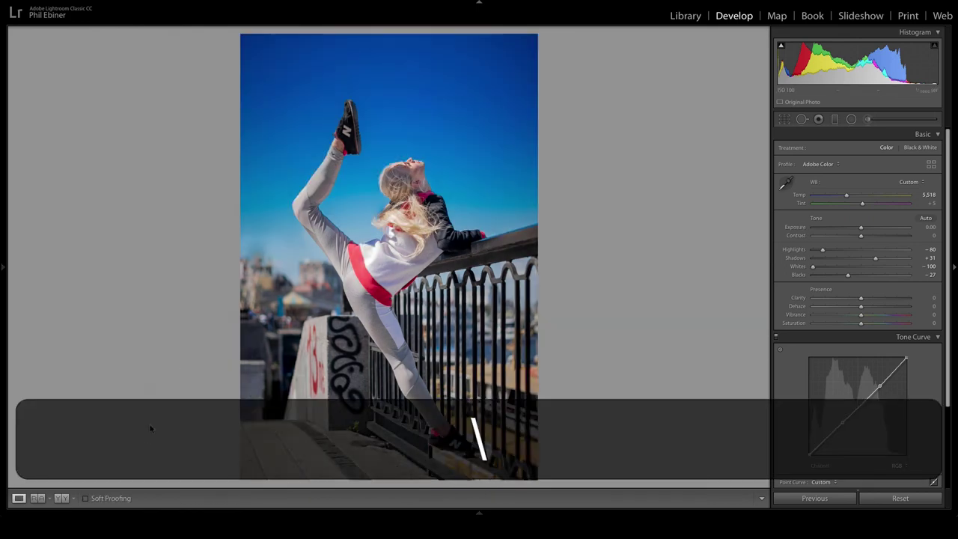
left_click(34, 498)
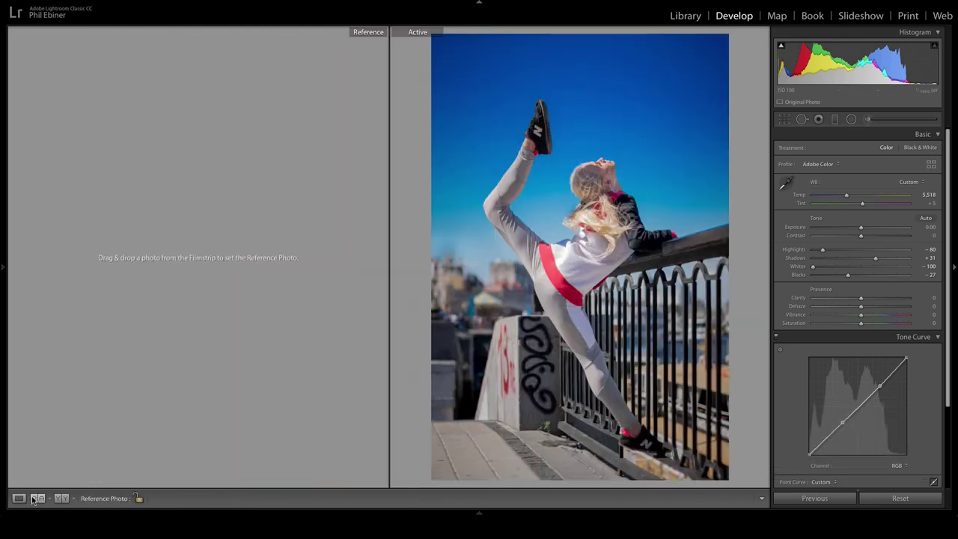
left_click(35, 499)
left_click(65, 498)
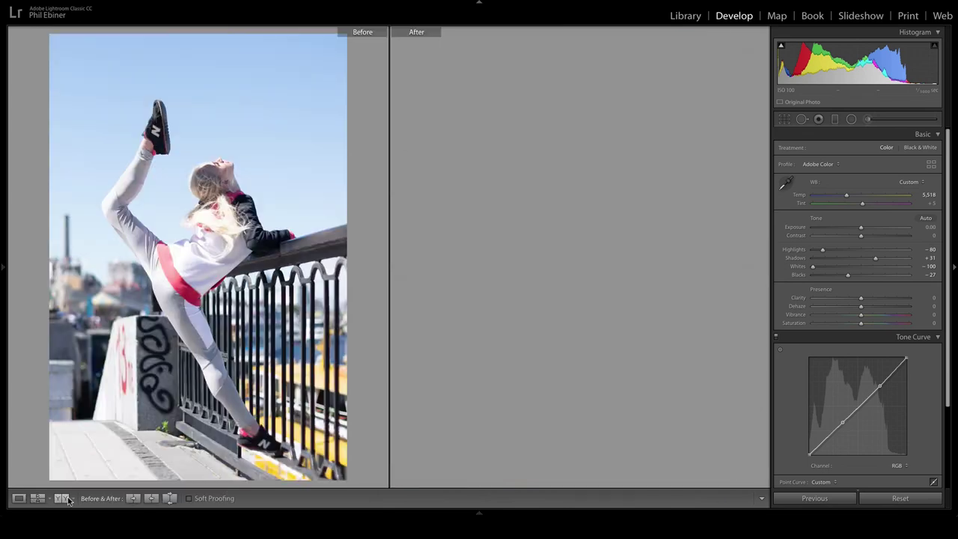